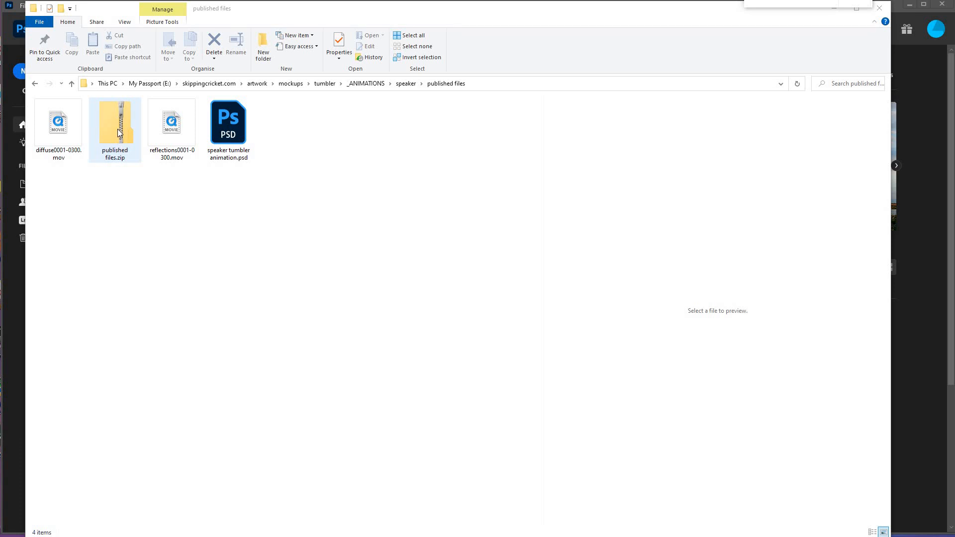
Examine the contents of published files.zip and close the file window.
{"action": "double_click", "coordinate": [118, 129]}
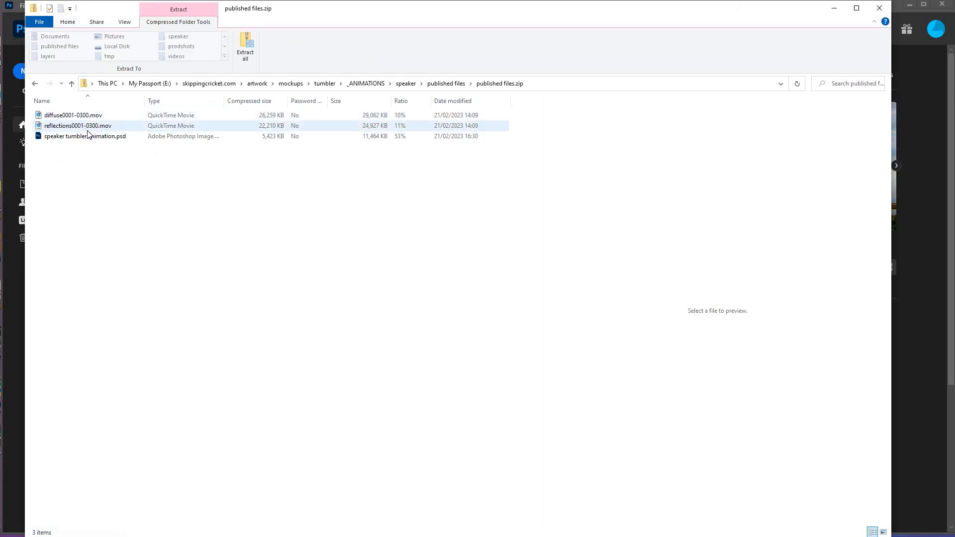
{"action": "left_click", "coordinate": [86, 136]}
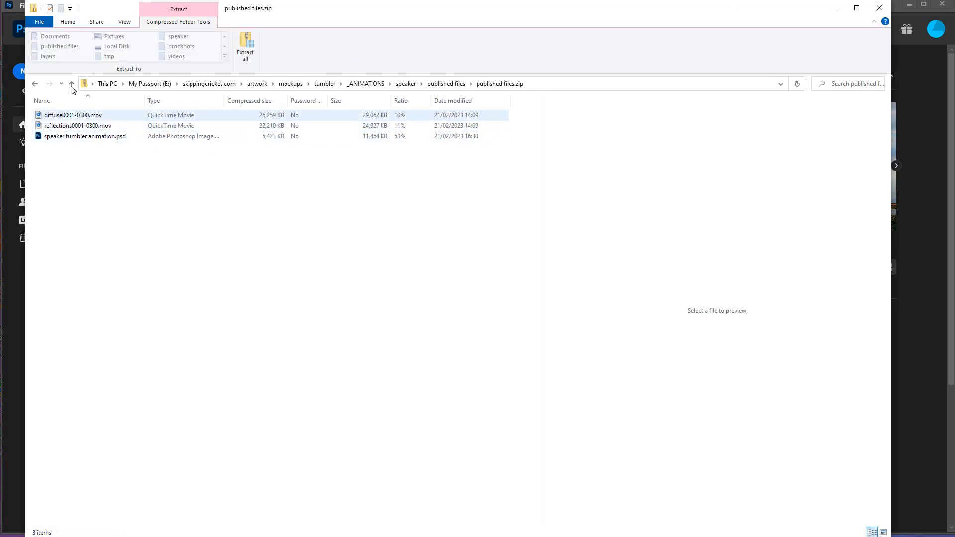
{"action": "left_click", "coordinate": [880, 8]}
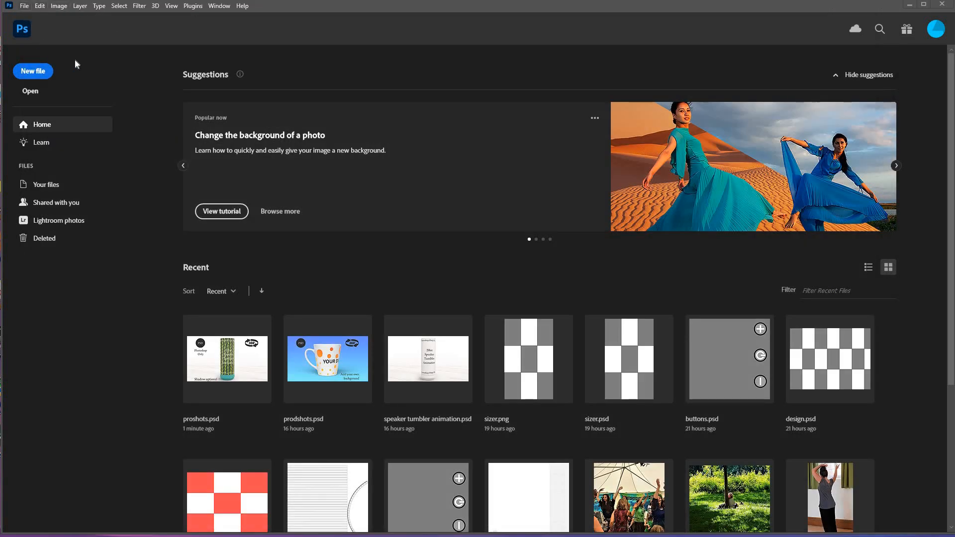
Open speaker tumbler animation.psd, along with its STEP1 smart object and the STEP2 smart object nested inside it, for editing.
{"action": "key", "text": "alt+f"}
{"action": "mouse_move", "coordinate": [119, 64]}
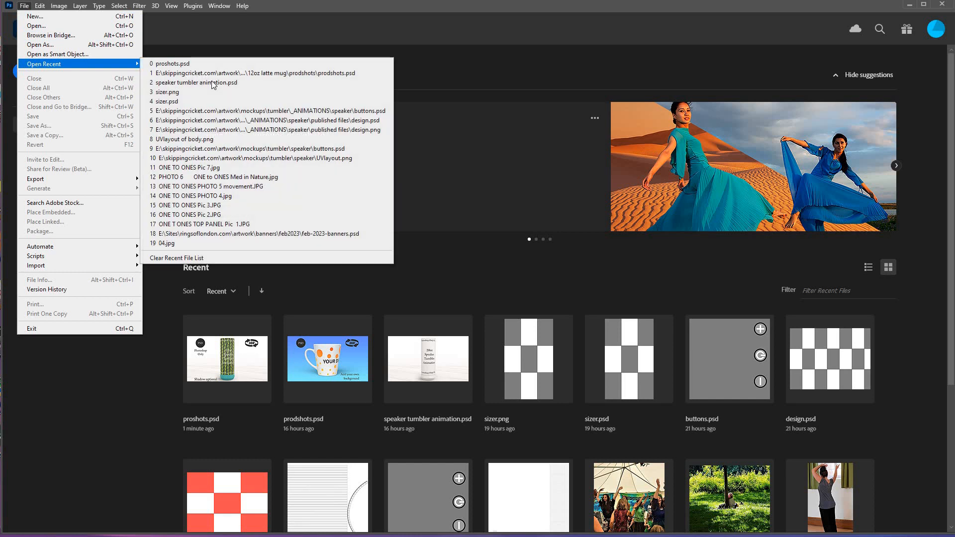
{"action": "left_click", "coordinate": [211, 81]}
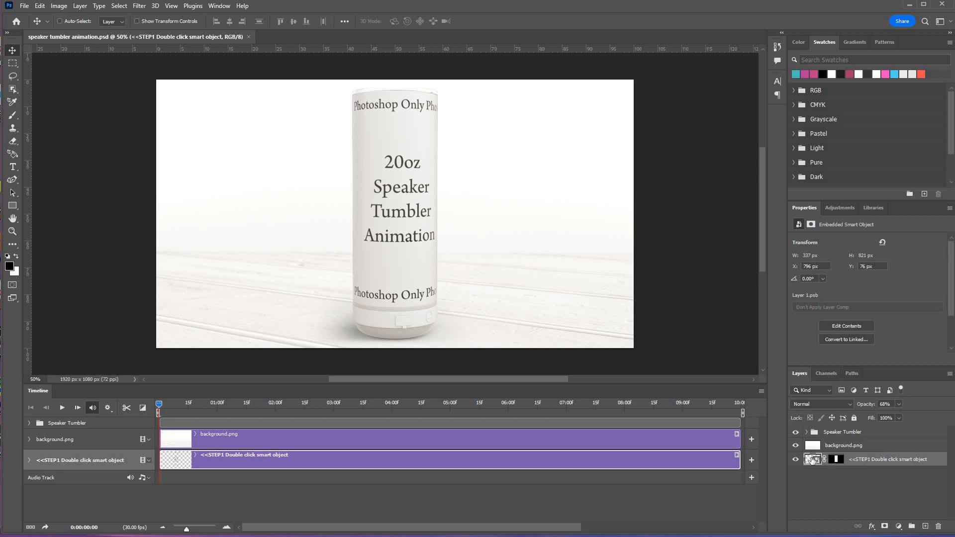
{"action": "double_click", "coordinate": [811, 459]}
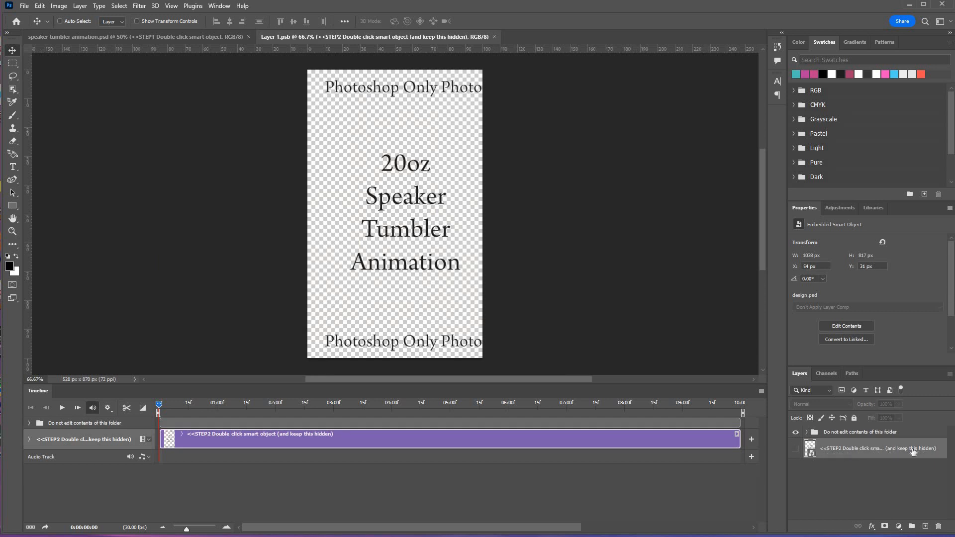
{"action": "double_click", "coordinate": [809, 450]}
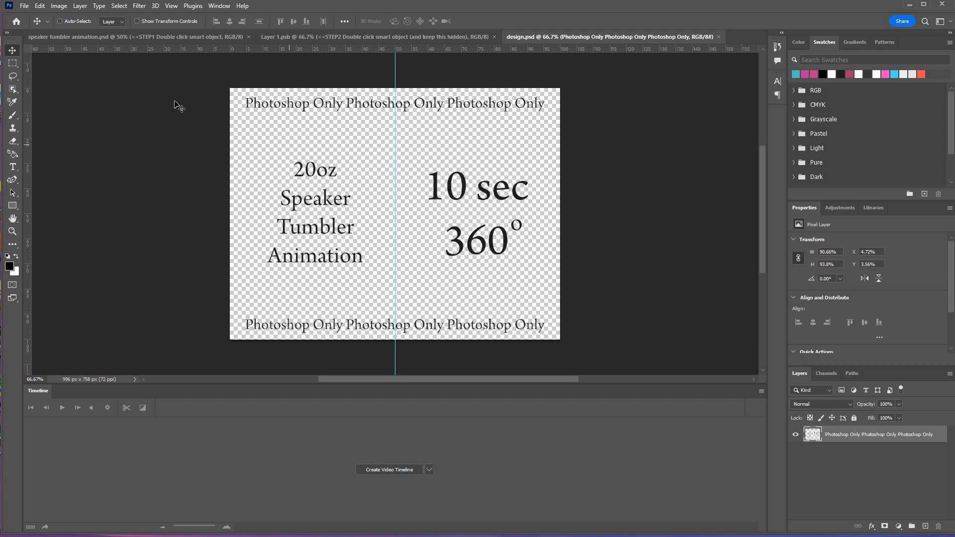
Place dragon-scales-color (1).jpg as an embedded image and scale it proportionally to about 115% so it covers the canvas.
{"action": "left_click", "coordinate": [24, 6]}
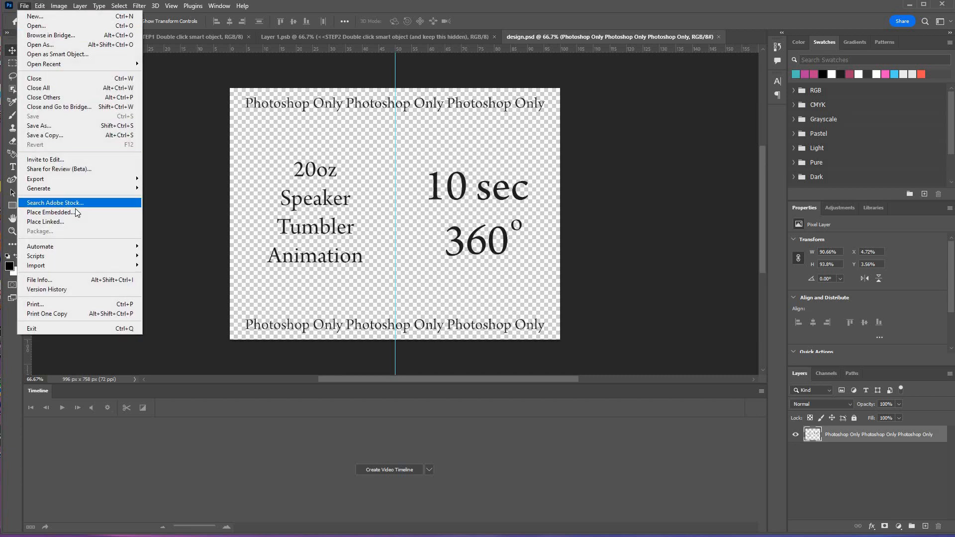
{"action": "left_click", "coordinate": [75, 211]}
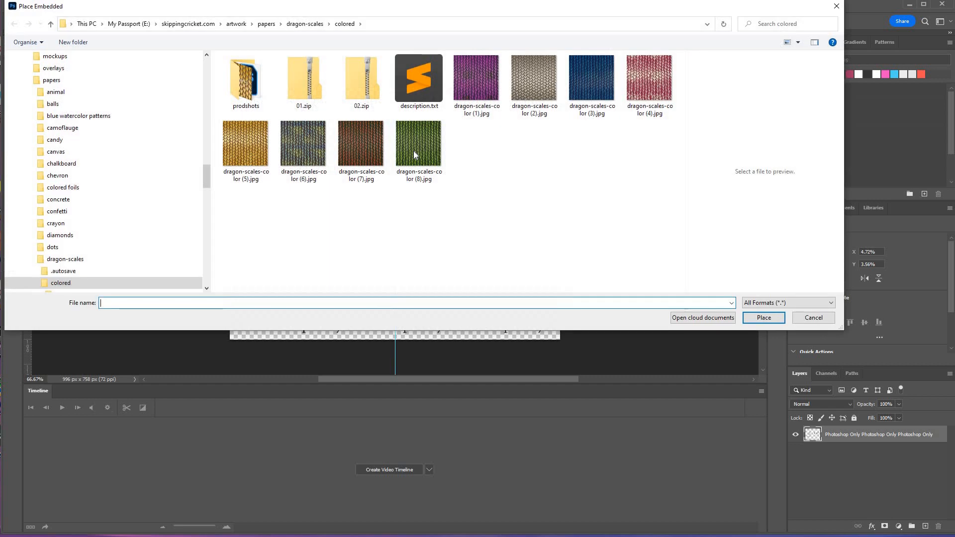
{"action": "left_click", "coordinate": [413, 150]}
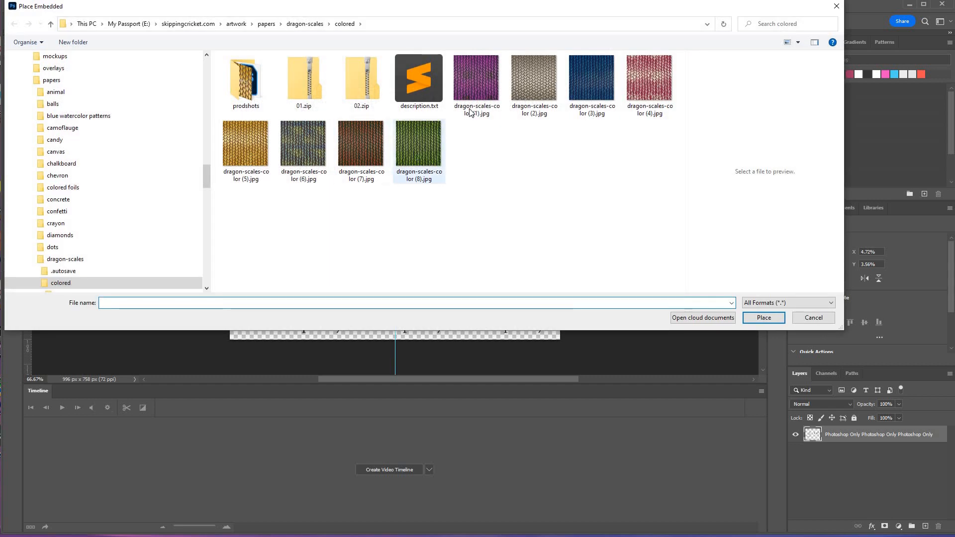
{"action": "left_click", "coordinate": [779, 321]}
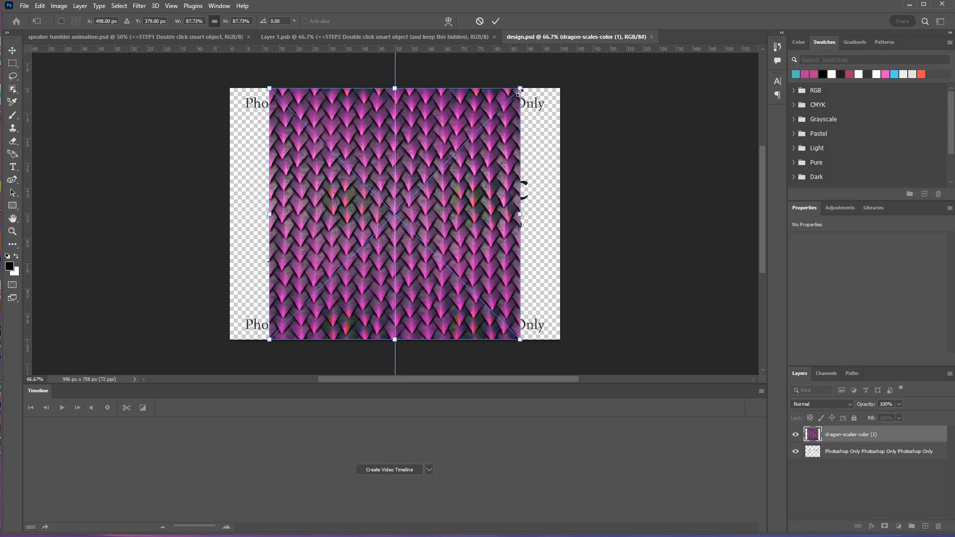
{"action": "left_click_drag", "start_coordinate": [520, 90], "coordinate": [592, 75]}
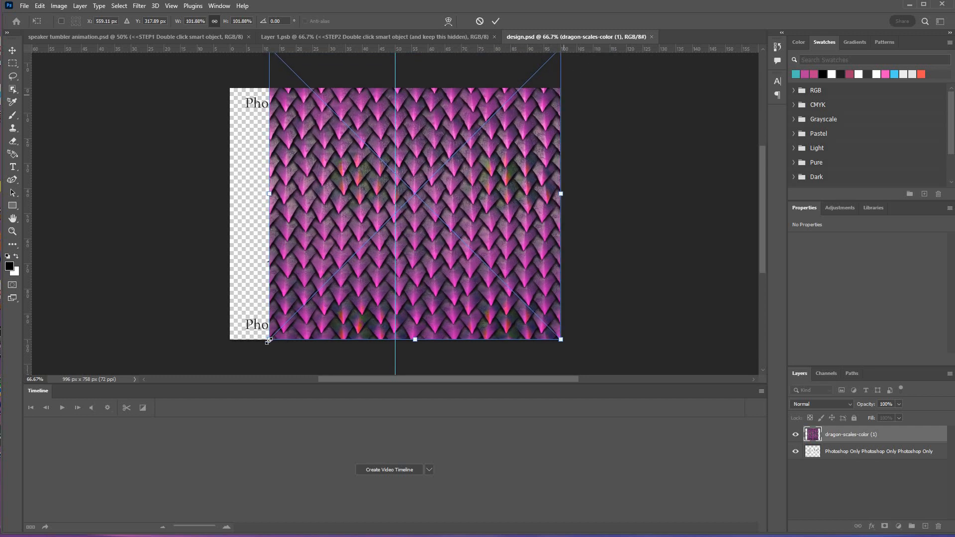
{"action": "left_click_drag", "start_coordinate": [269, 340], "coordinate": [227, 364]}
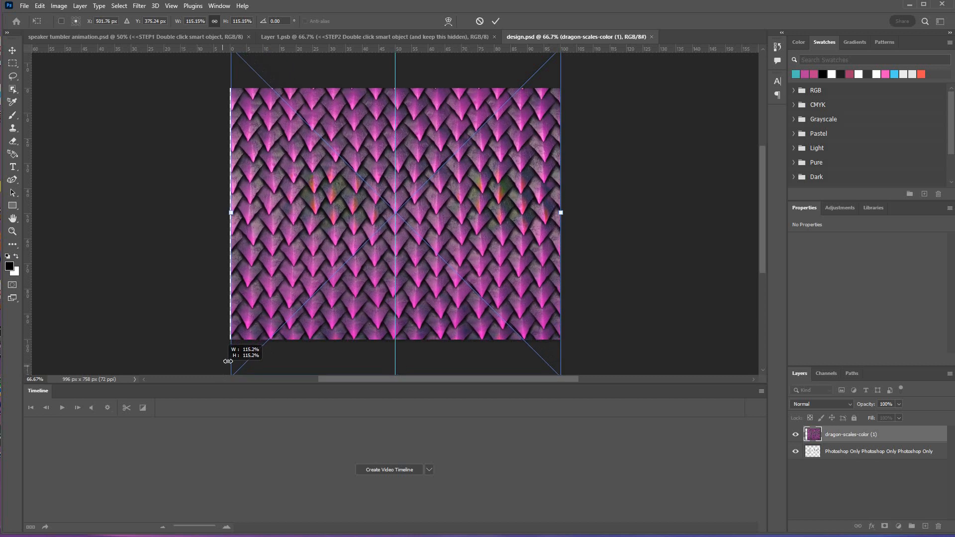
{"action": "left_click", "coordinate": [495, 21]}
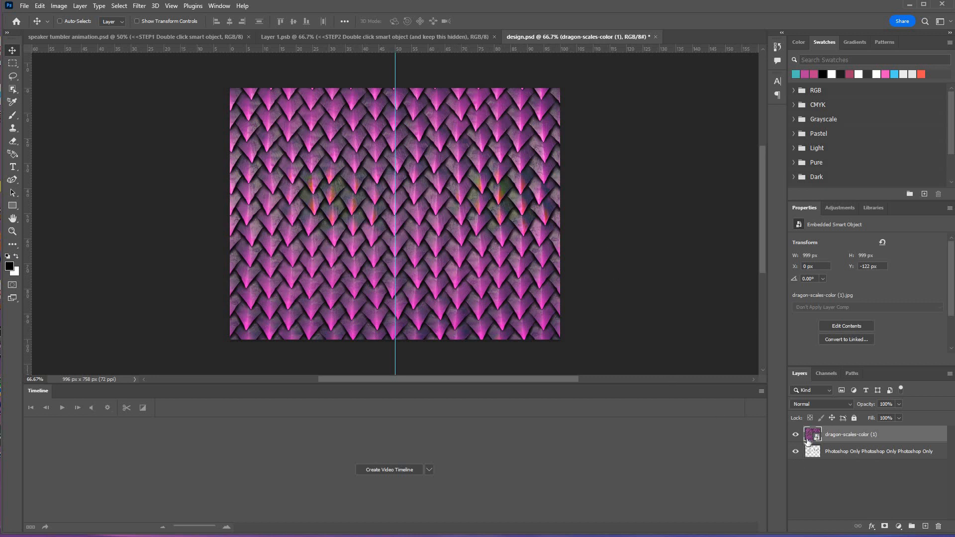
Place the Photoshop Only text layer above the dragon-scales-color (1) layer and hide the text layer.
{"action": "left_click_drag", "start_coordinate": [808, 453], "coordinate": [805, 440]}
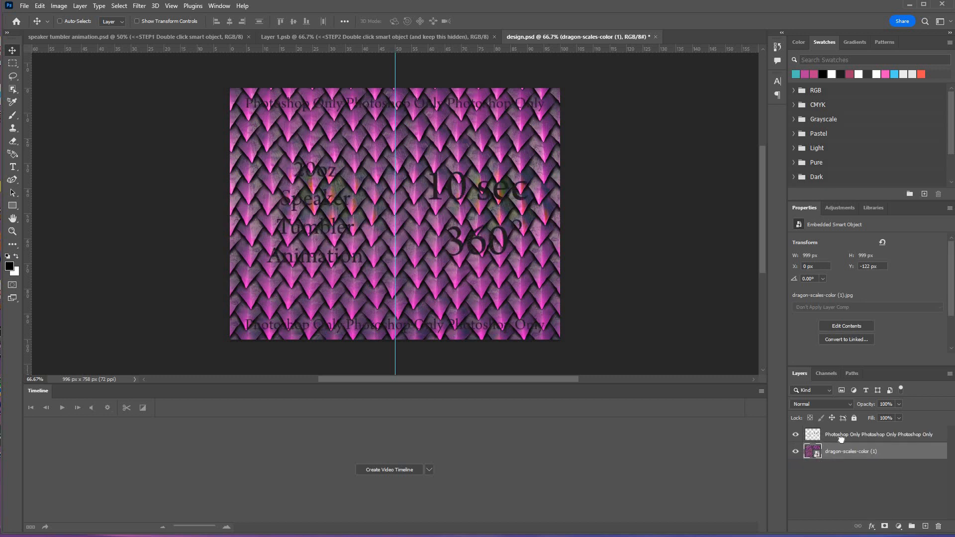
{"action": "left_click_drag", "start_coordinate": [856, 435], "coordinate": [875, 444]}
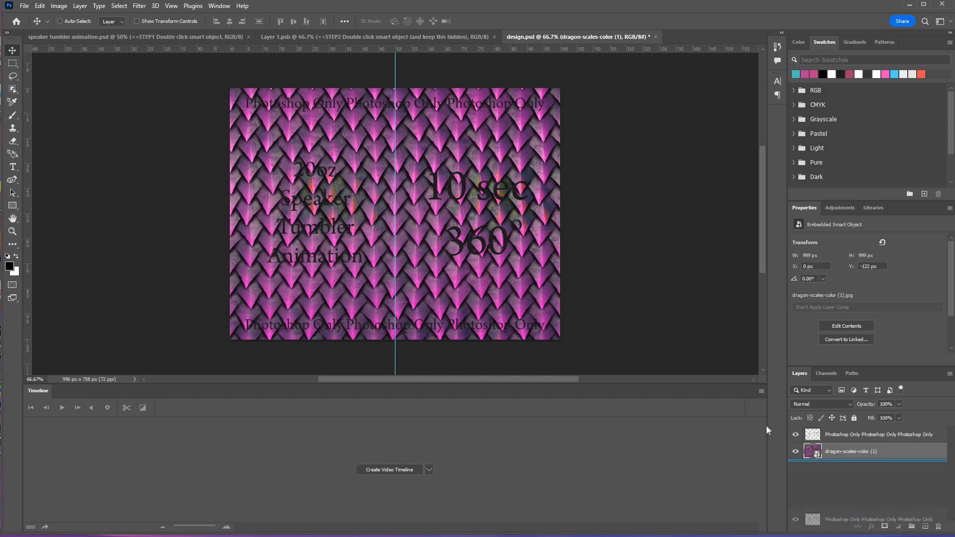
{"action": "left_click", "coordinate": [795, 436]}
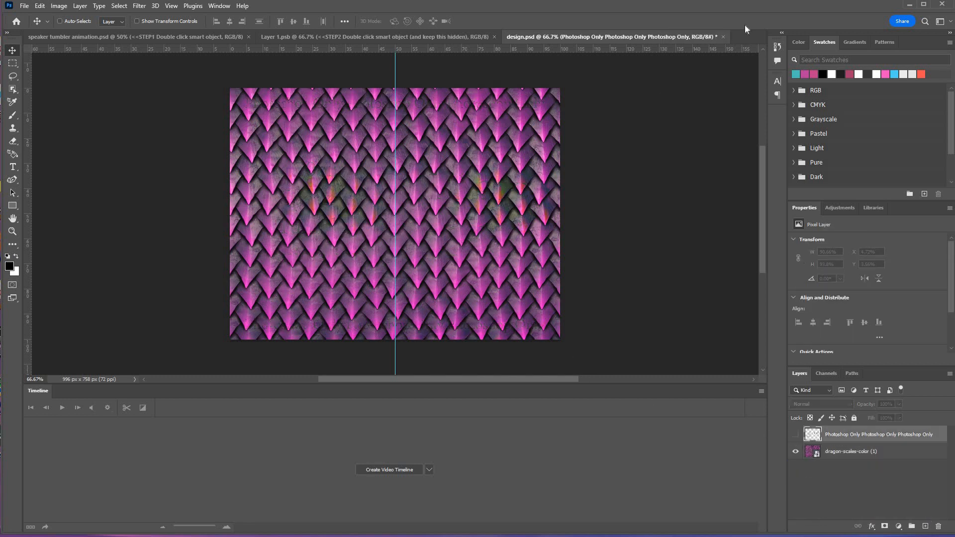
Close design.psd and Layer 1.psb, saving the changes to both.
{"action": "left_click", "coordinate": [722, 37]}
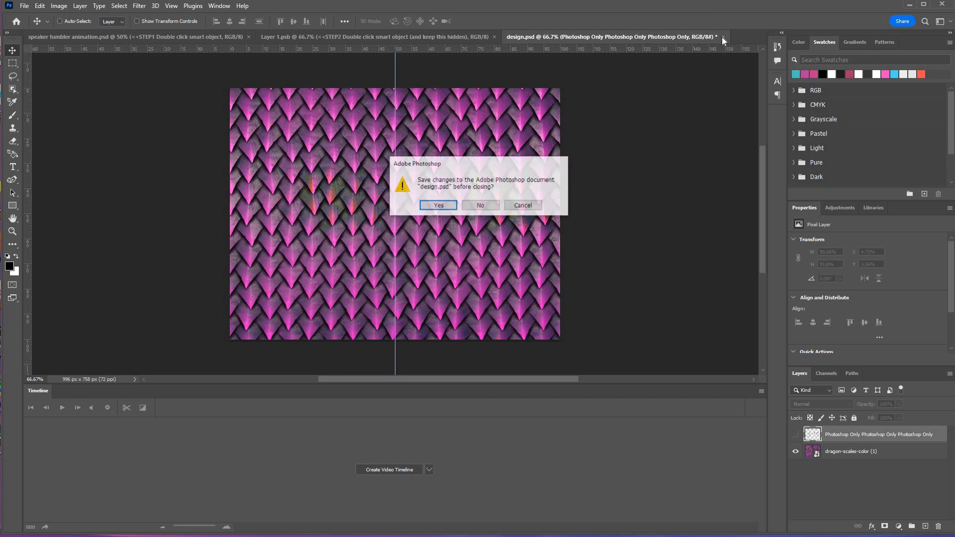
{"action": "left_click", "coordinate": [431, 207]}
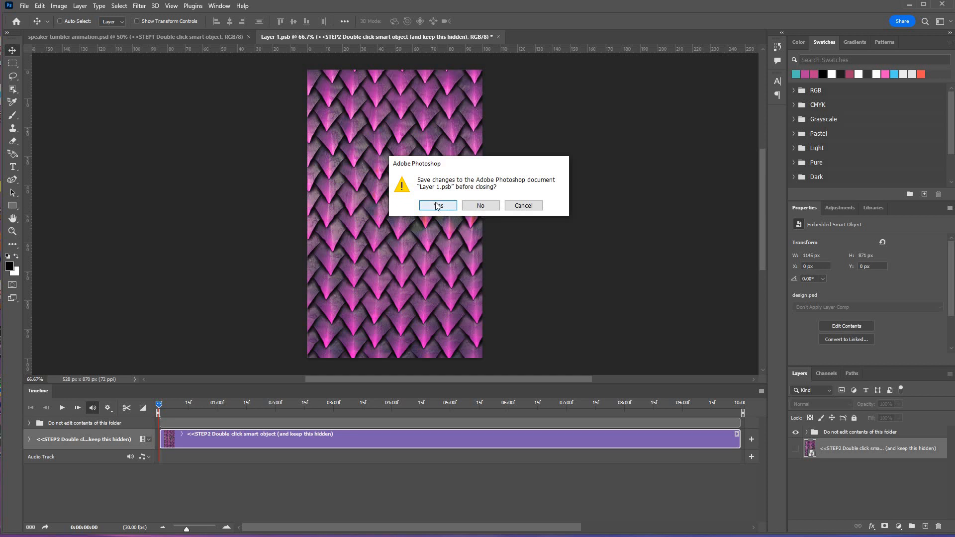
{"action": "left_click", "coordinate": [437, 205]}
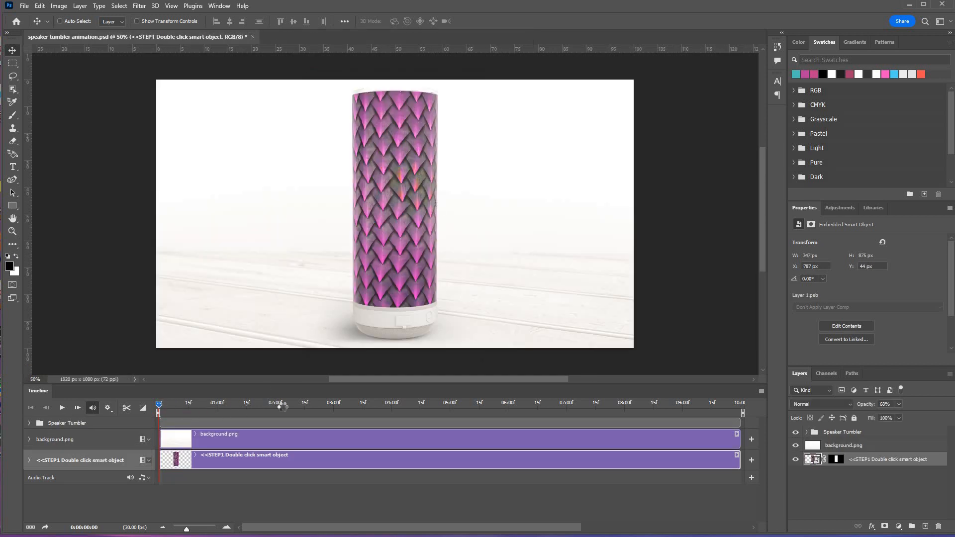
Scrub through the timeline to preview the rotating tumbler, and review the Render Video format and output folder options without rendering.
{"action": "left_click_drag", "start_coordinate": [283, 407], "coordinate": [673, 407]}
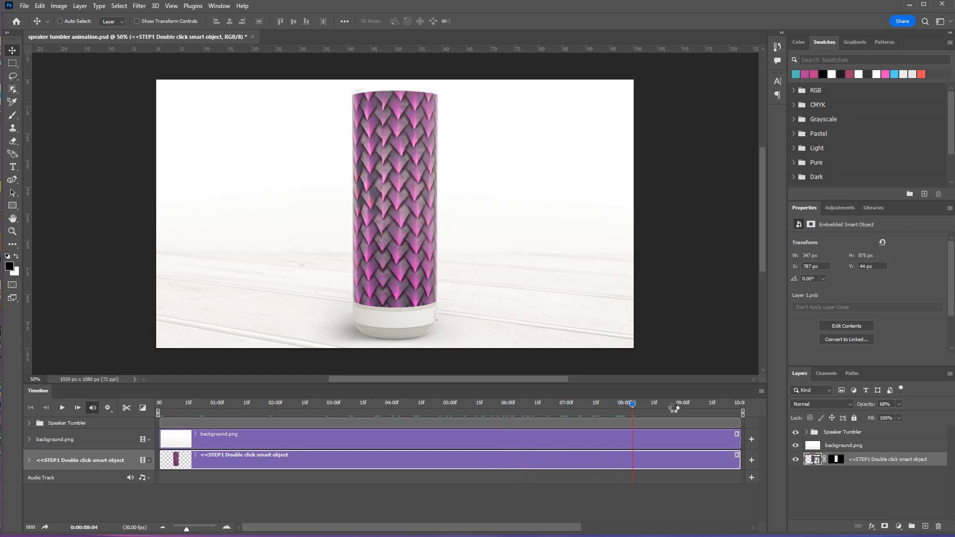
{"action": "left_click", "coordinate": [762, 392]}
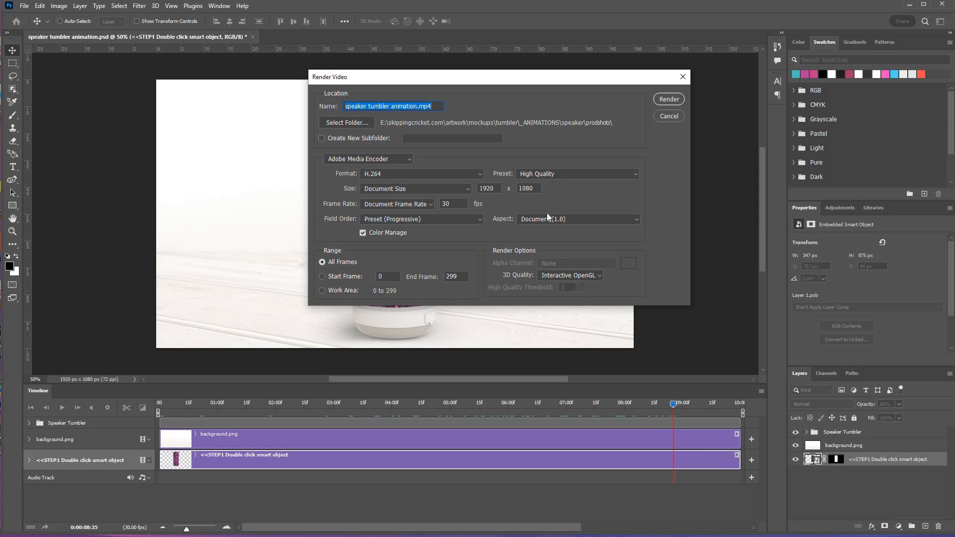
{"action": "left_click", "coordinate": [470, 174]}
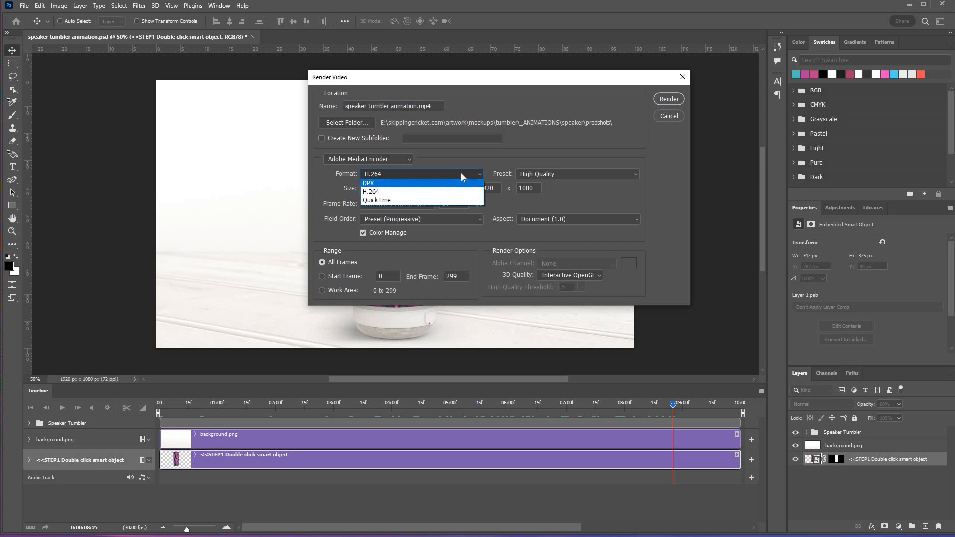
{"action": "left_click", "coordinate": [356, 123]}
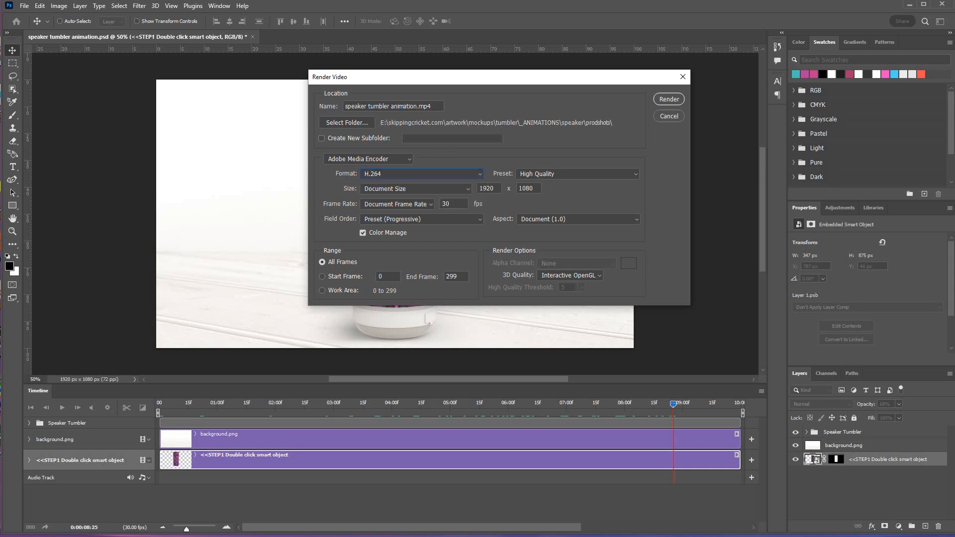
{"action": "left_click", "coordinate": [669, 116]}
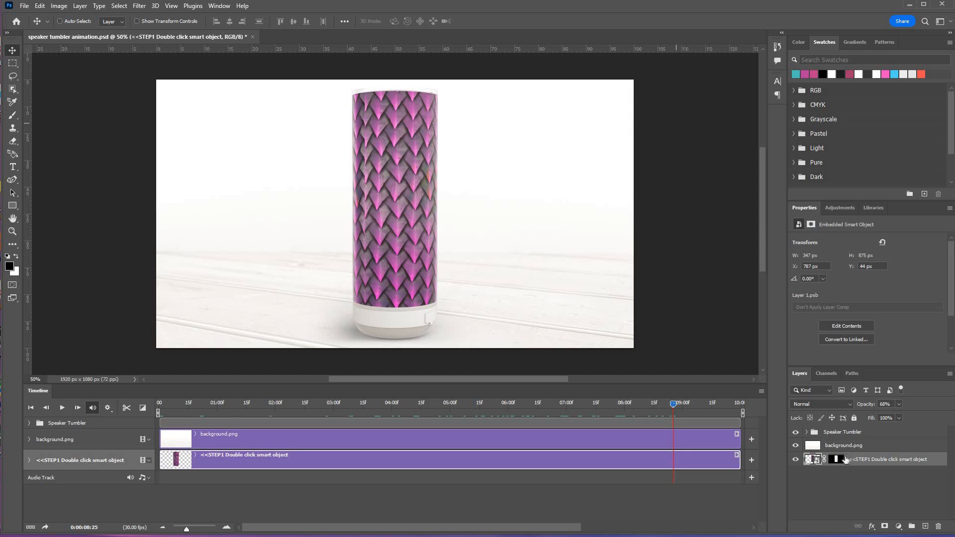
Temporarily hide the background.png layer to view the tumbler on transparency, and show it again.
{"action": "left_click", "coordinate": [796, 446]}
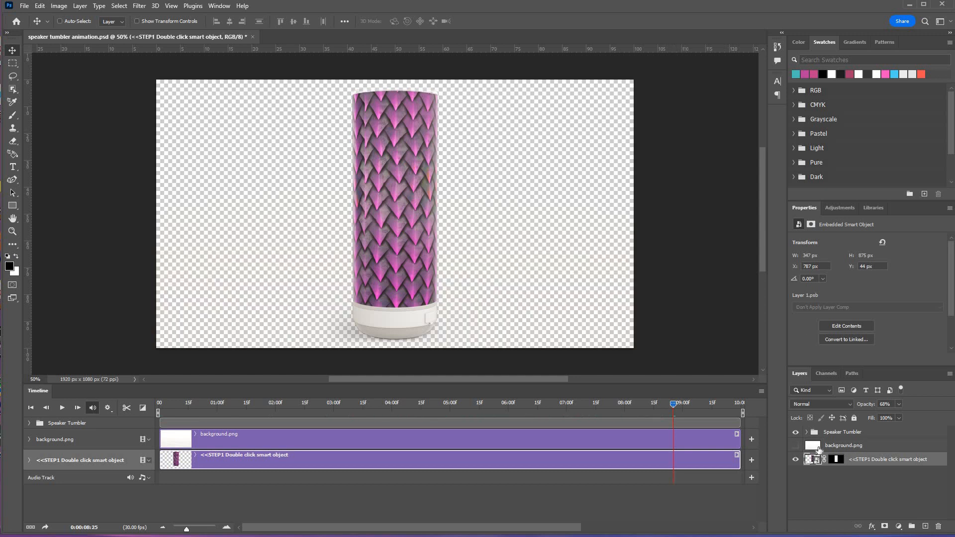
{"action": "left_click", "coordinate": [819, 447]}
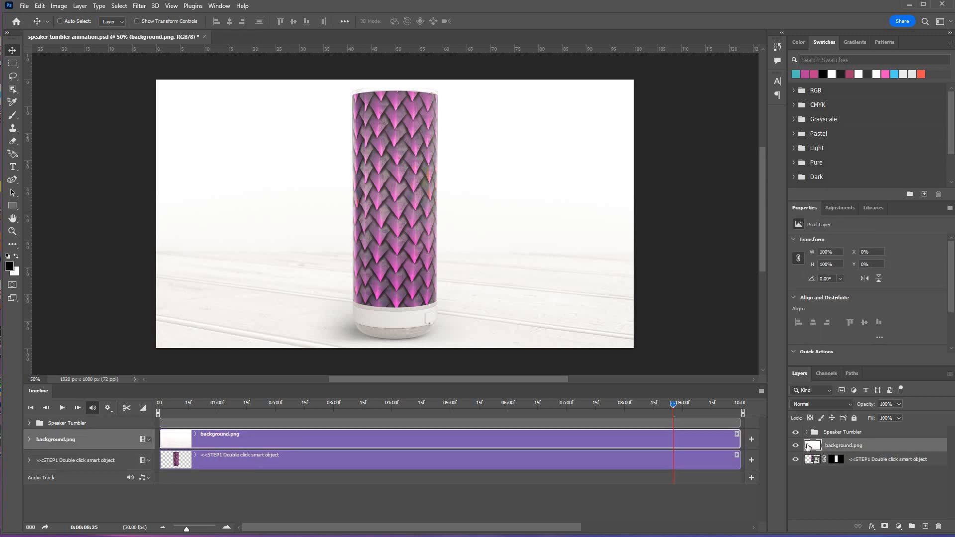
{"action": "left_click", "coordinate": [23, 5]}
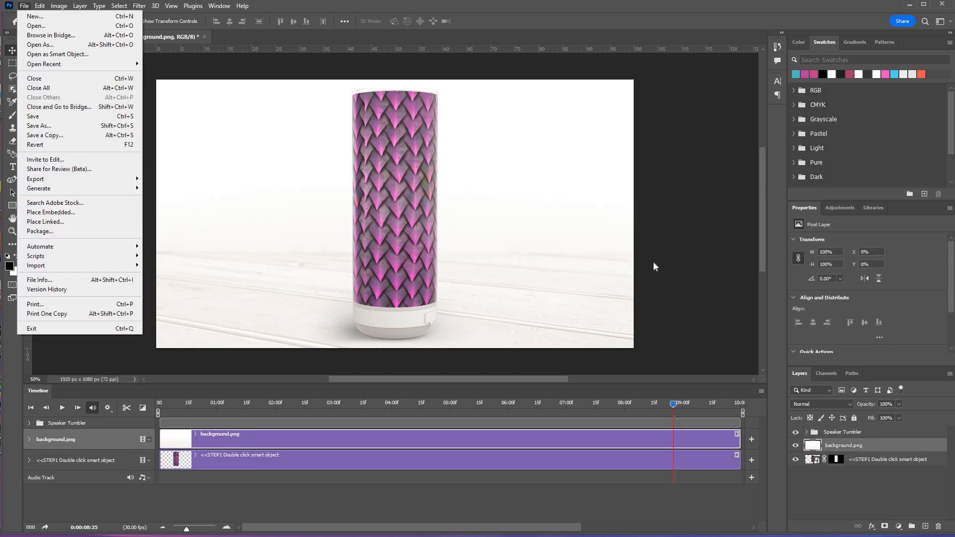
{"action": "left_click", "coordinate": [813, 447]}
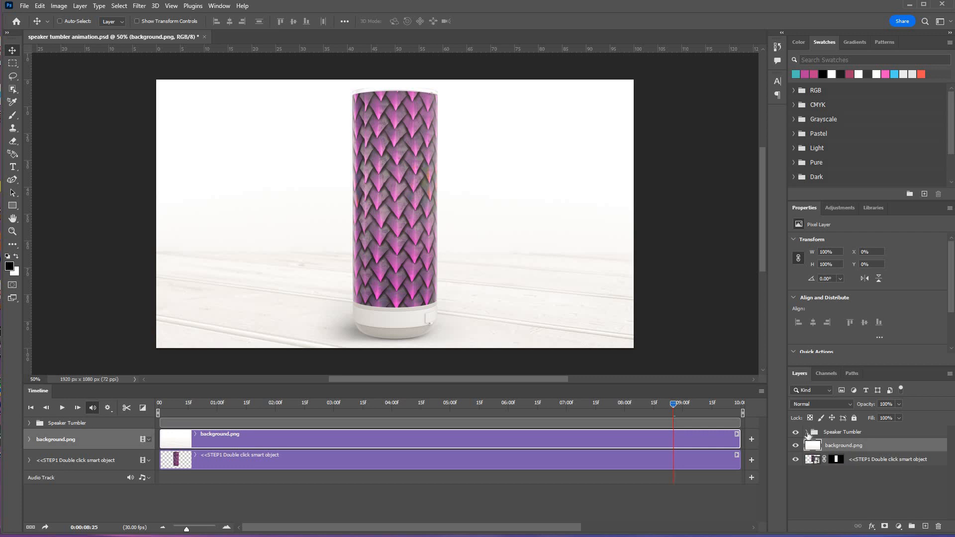
Expand the Speaker Tumbler group and examine its layers and colour overlays, toggling the shadow.png layer off and back on.
{"action": "left_click", "coordinate": [807, 434]}
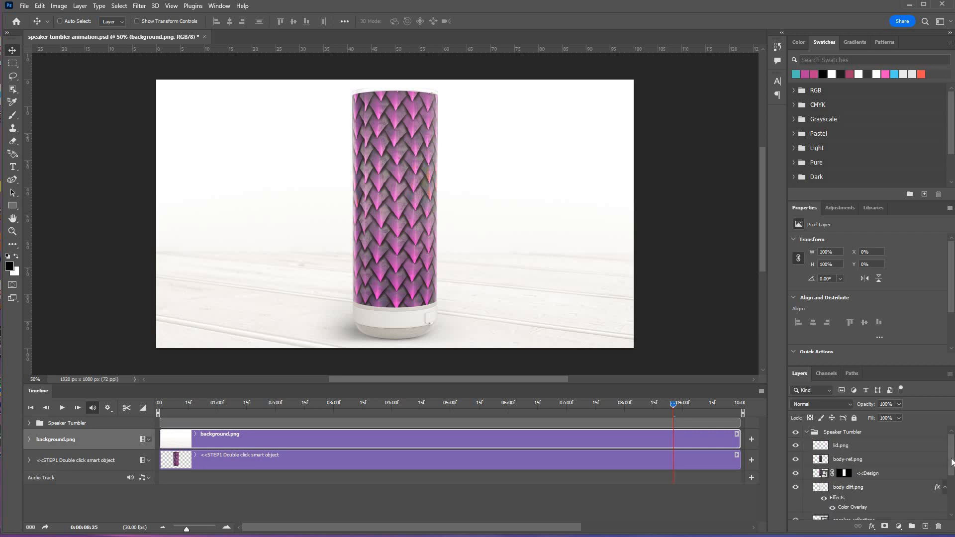
{"action": "left_click_drag", "start_coordinate": [952, 461], "coordinate": [952, 504]}
{"action": "scroll", "coordinate": [952, 488], "scroll_direction": "up", "scroll_amount": 2}
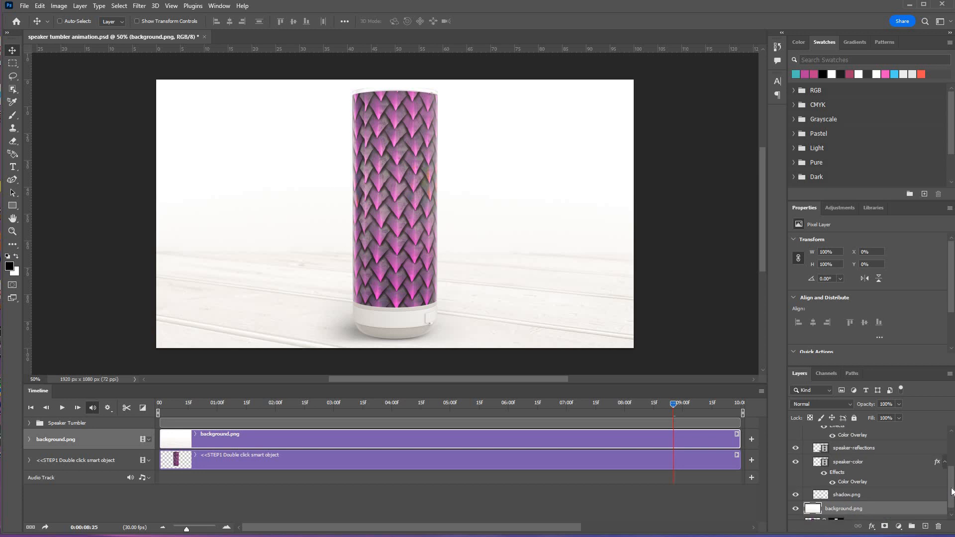
{"action": "scroll", "coordinate": [822, 495], "scroll_direction": "down", "scroll_amount": 1}
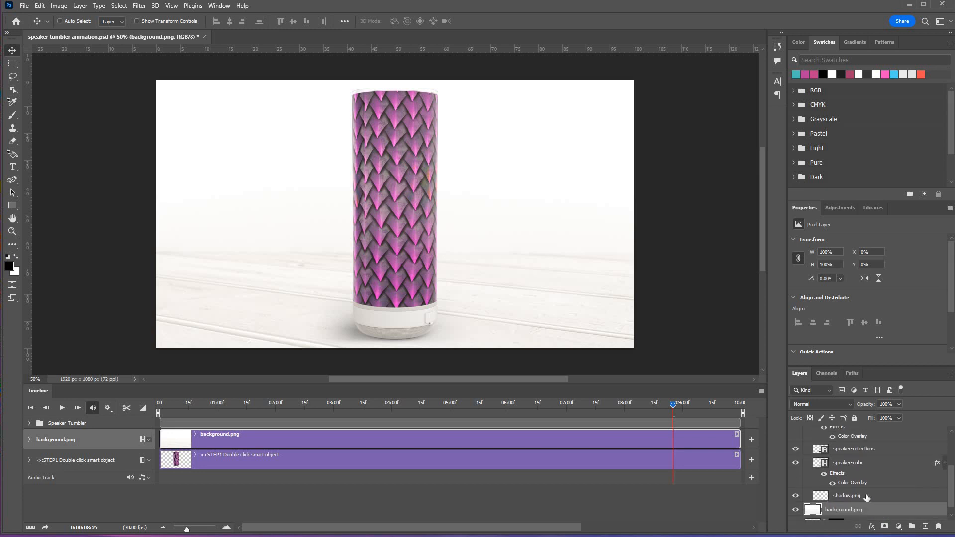
{"action": "left_click", "coordinate": [796, 496]}
{"action": "left_click", "coordinate": [796, 496]}
{"action": "left_click_drag", "start_coordinate": [950, 490], "coordinate": [950, 444]}
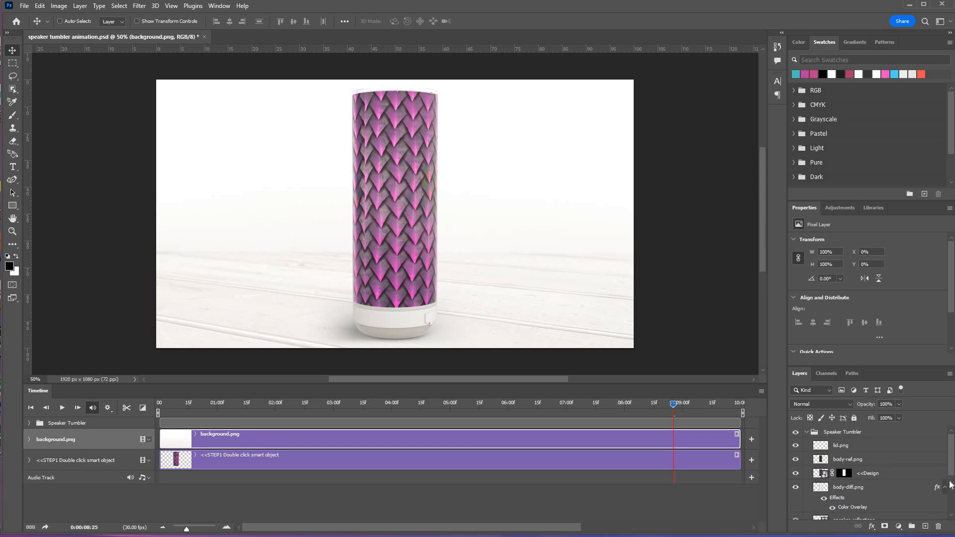
{"action": "left_click_drag", "start_coordinate": [950, 486], "coordinate": [950, 500]}
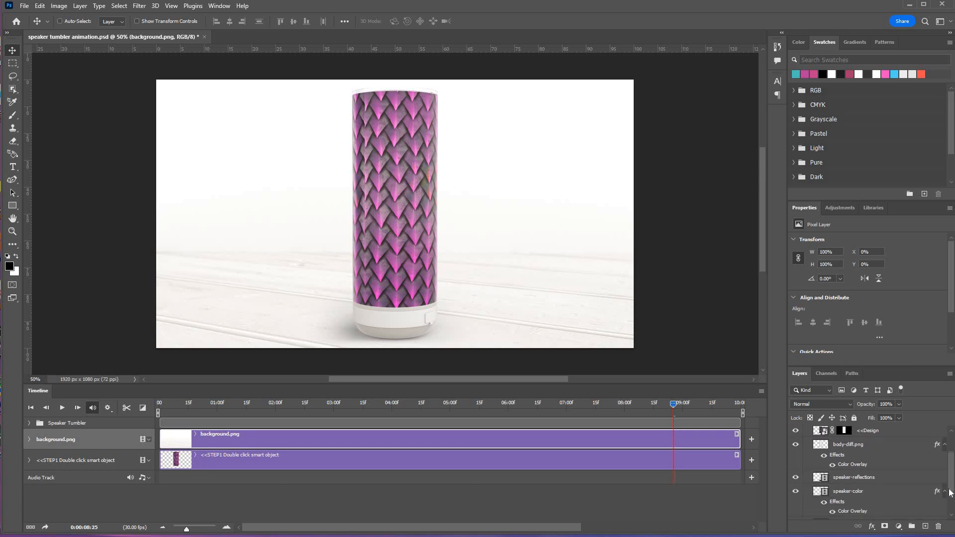
{"action": "scroll", "coordinate": [950, 492], "scroll_direction": "down", "scroll_amount": 2}
{"action": "scroll", "coordinate": [816, 517], "scroll_direction": "down", "scroll_amount": 1}
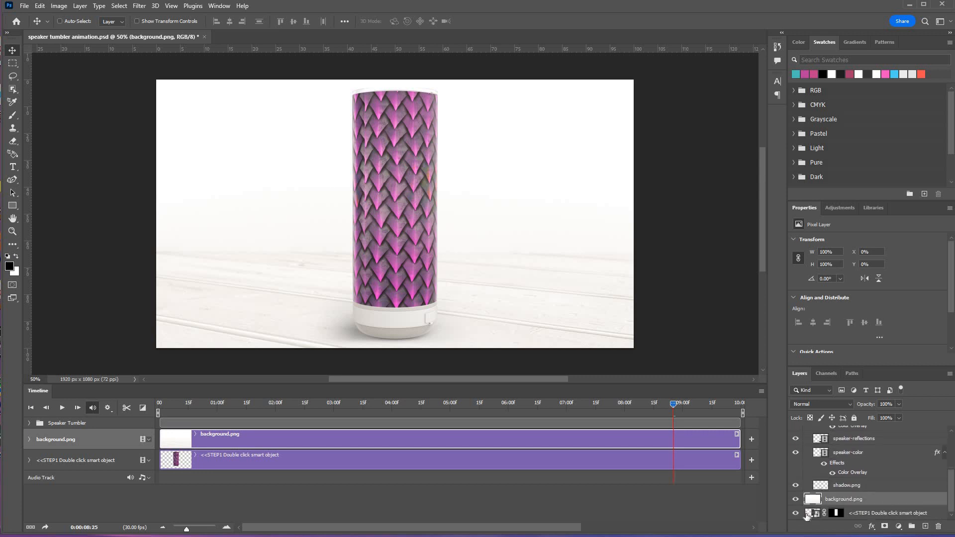
Open the STEP1 smart object and its nested STEP2 design, hide the dragon-scales-color (1) layer, and show the Photoshop Only text layer.
{"action": "double_click", "coordinate": [808, 513]}
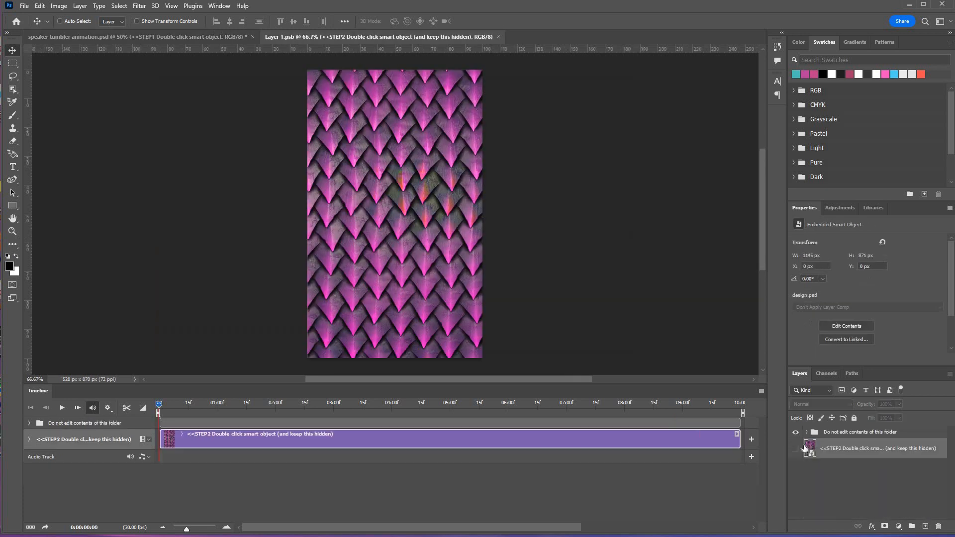
{"action": "double_click", "coordinate": [809, 449]}
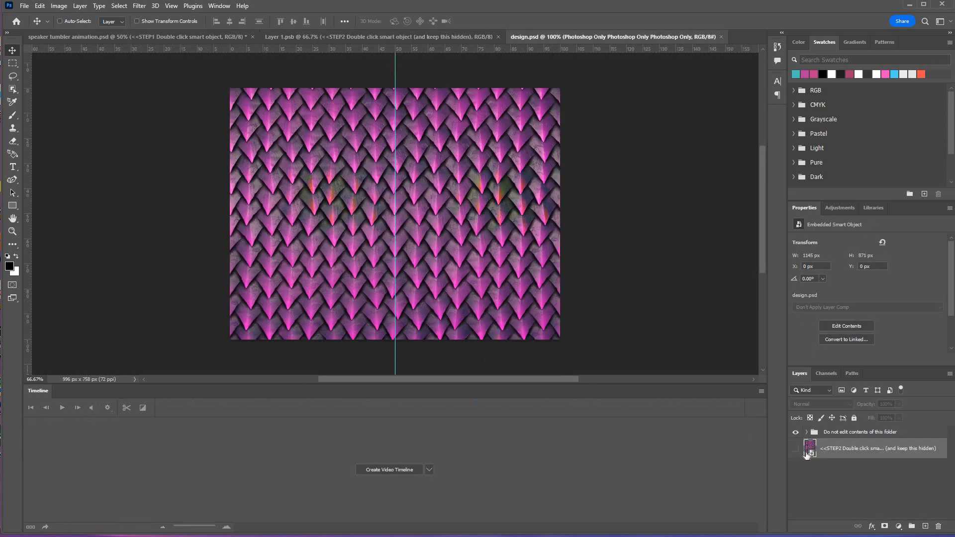
{"action": "left_click", "coordinate": [811, 453]}
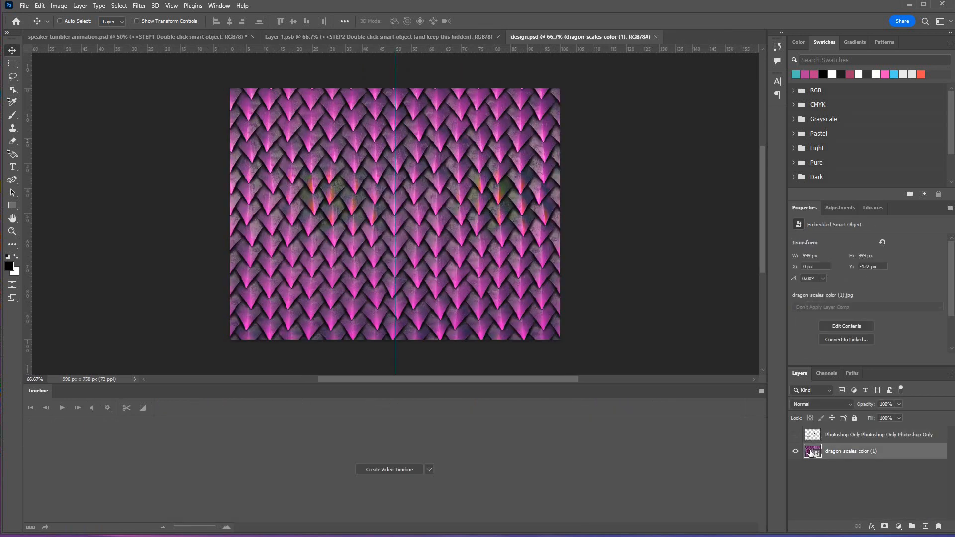
{"action": "left_click", "coordinate": [795, 451]}
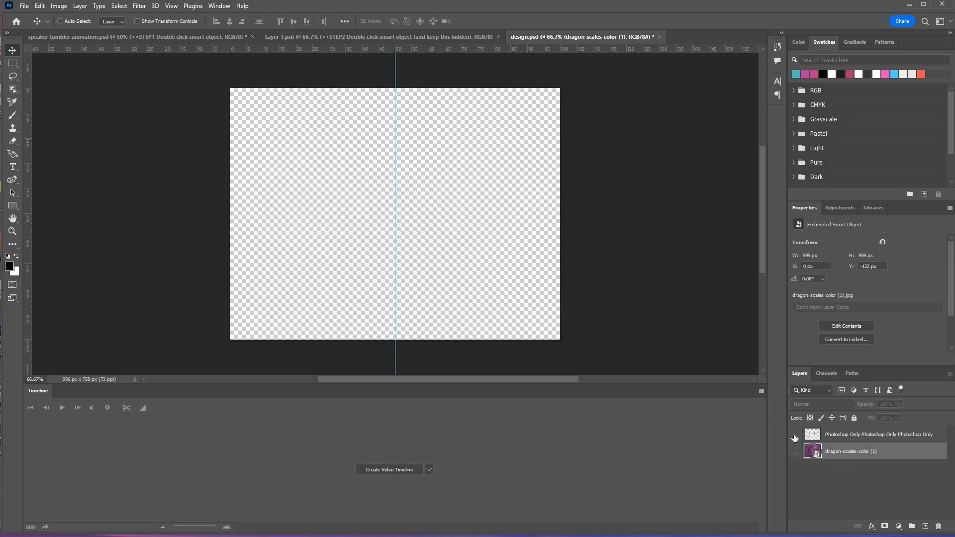
{"action": "left_click", "coordinate": [795, 435]}
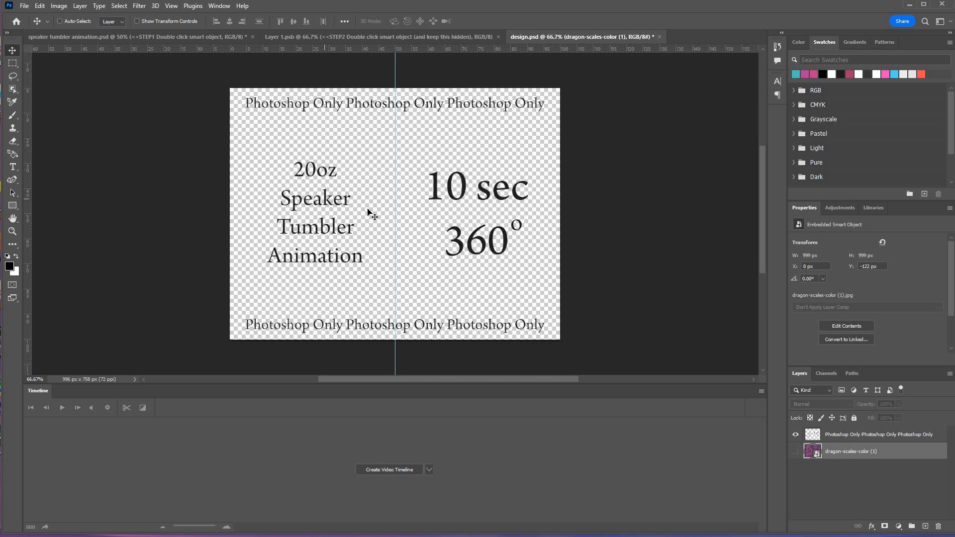
Save and close the edited design.psd and Layer 1.psb to update the tumbler with the text design.
{"action": "left_click", "coordinate": [660, 37]}
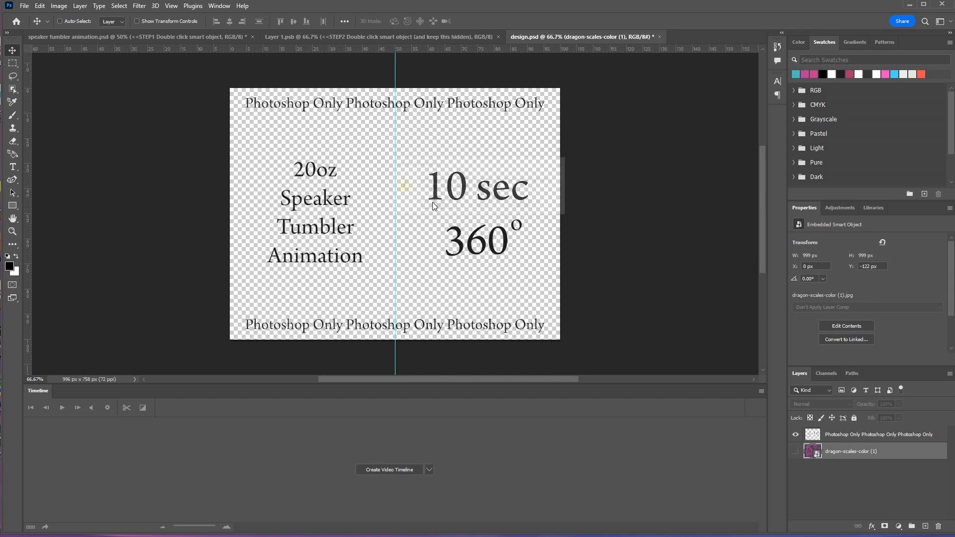
{"action": "left_click", "coordinate": [432, 204]}
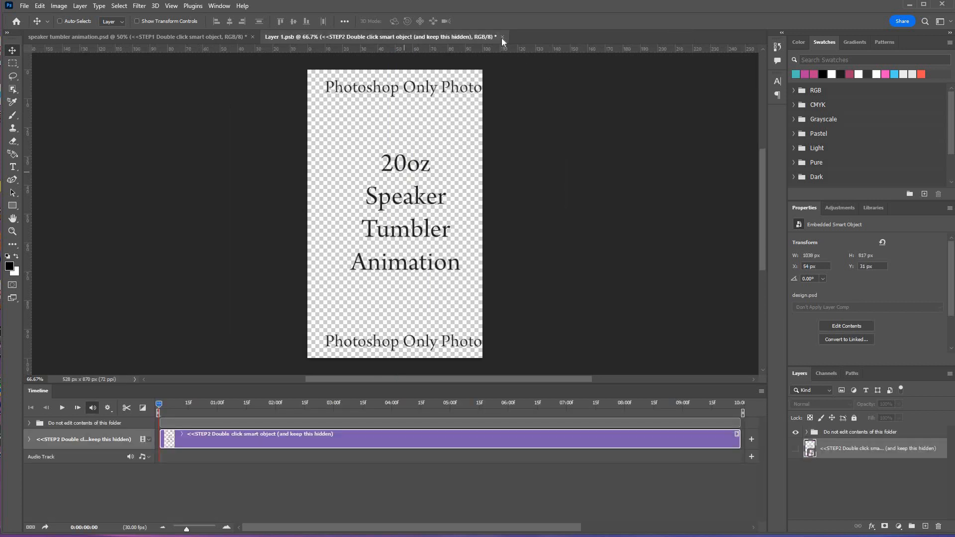
{"action": "key", "text": "ctrl+w"}
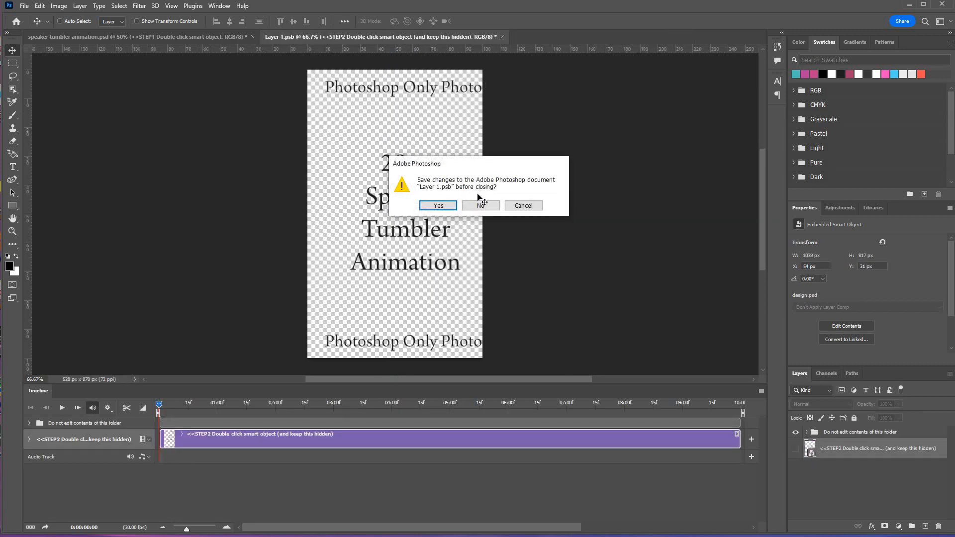
{"action": "left_click", "coordinate": [432, 204]}
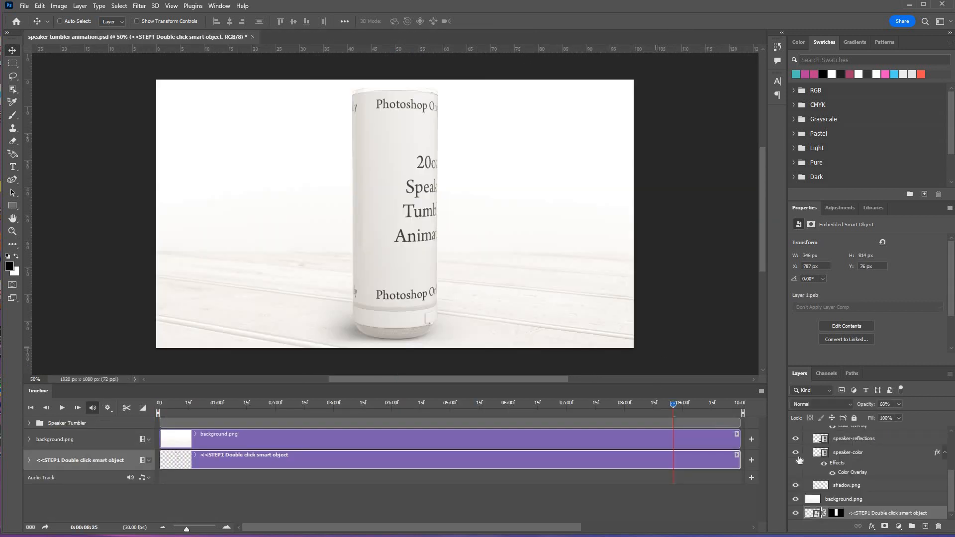
Recolour the speaker base through the speaker-color layer's Color Overlay, trying red and green shades before applying a teal green.
{"action": "left_click", "coordinate": [856, 473]}
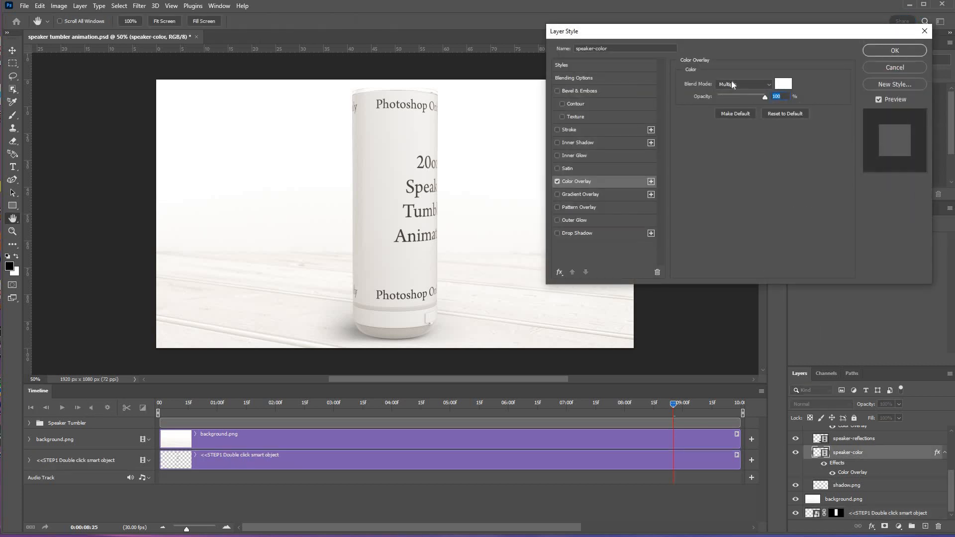
{"action": "left_click", "coordinate": [784, 86]}
{"action": "left_click", "coordinate": [592, 167]}
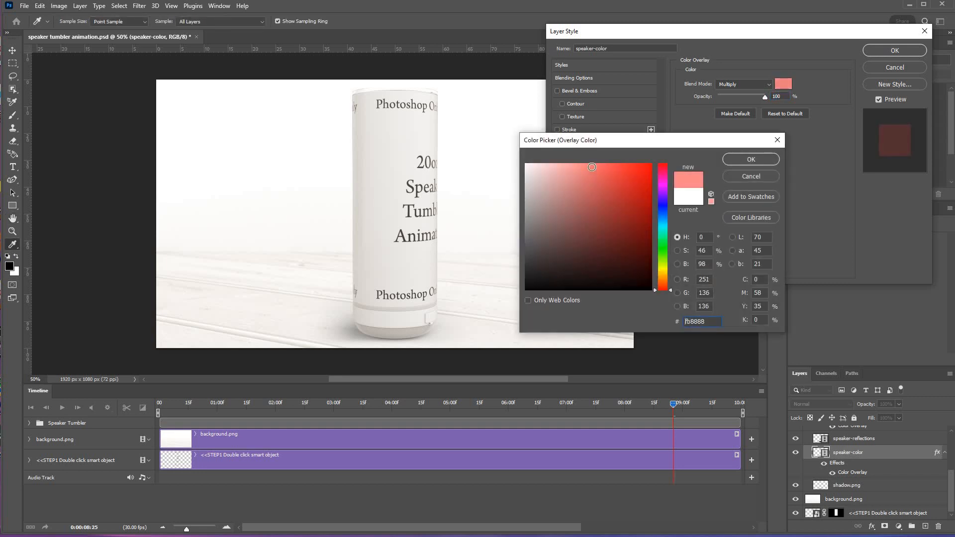
{"action": "mouse_move", "coordinate": [592, 167]}
{"action": "left_mouse_down"}
{"action": "mouse_move", "coordinate": [573, 186]}
{"action": "mouse_move", "coordinate": [571, 217]}
{"action": "mouse_move", "coordinate": [645, 220]}
{"action": "mouse_move", "coordinate": [648, 186]}
{"action": "left_mouse_up"}
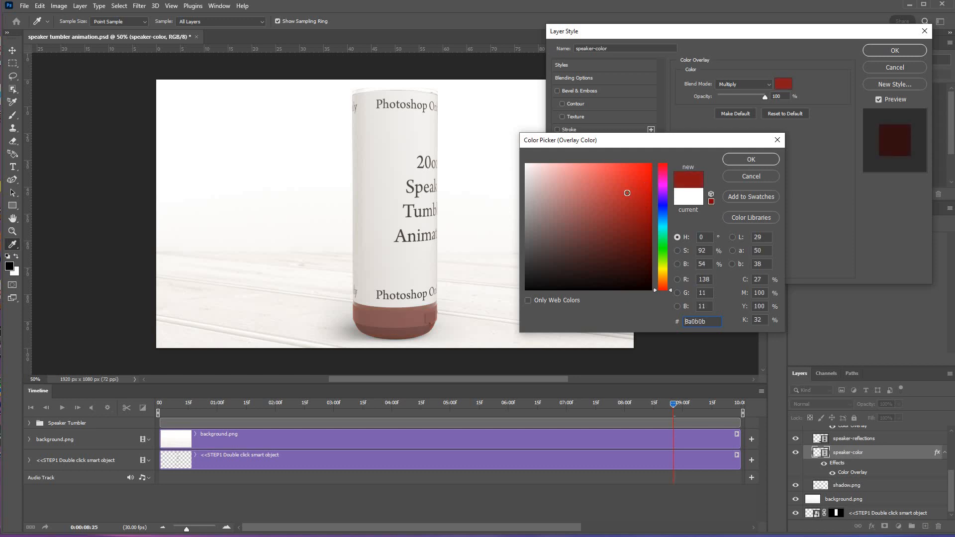
{"action": "left_click", "coordinate": [665, 245]}
{"action": "left_click", "coordinate": [610, 214]}
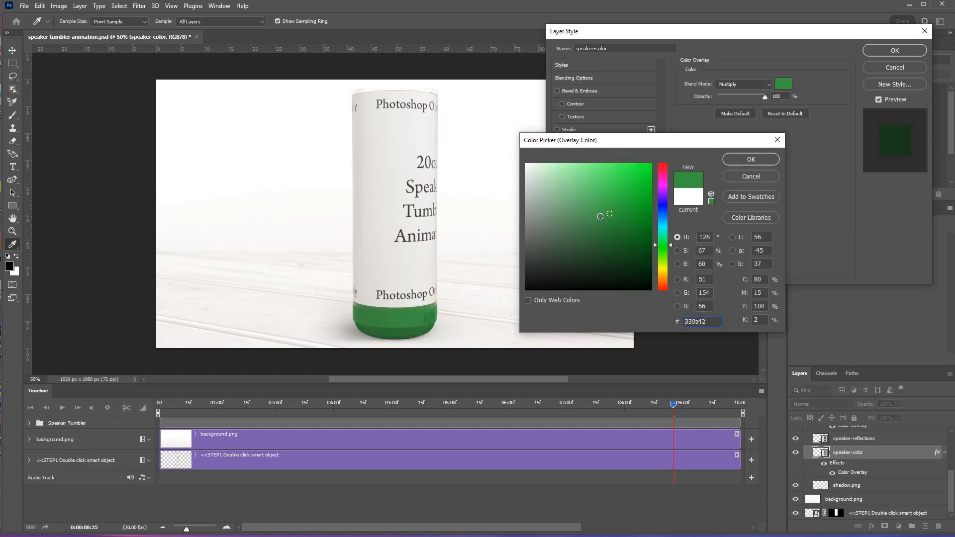
{"action": "left_click", "coordinate": [665, 235]}
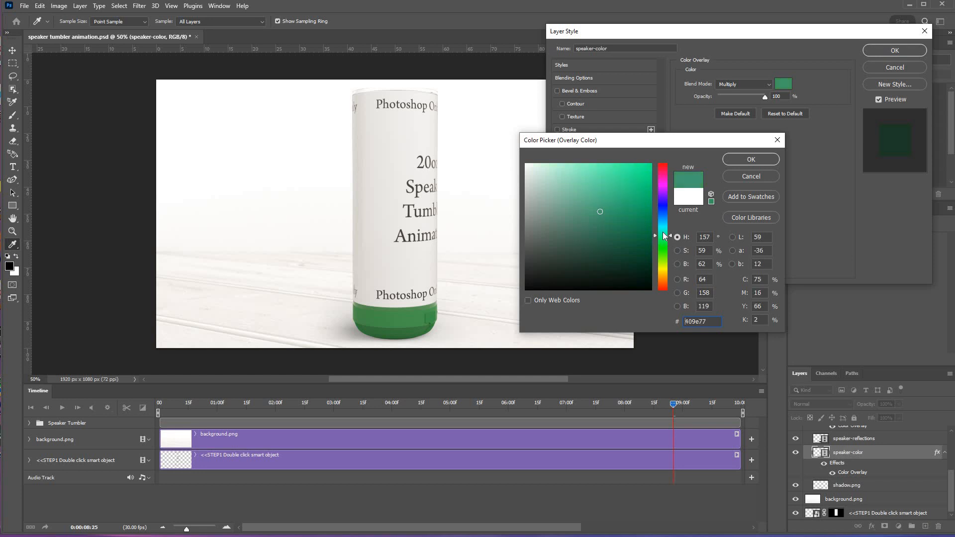
{"action": "left_click_drag", "start_coordinate": [665, 235], "coordinate": [664, 232]}
{"action": "key", "text": "Return"}
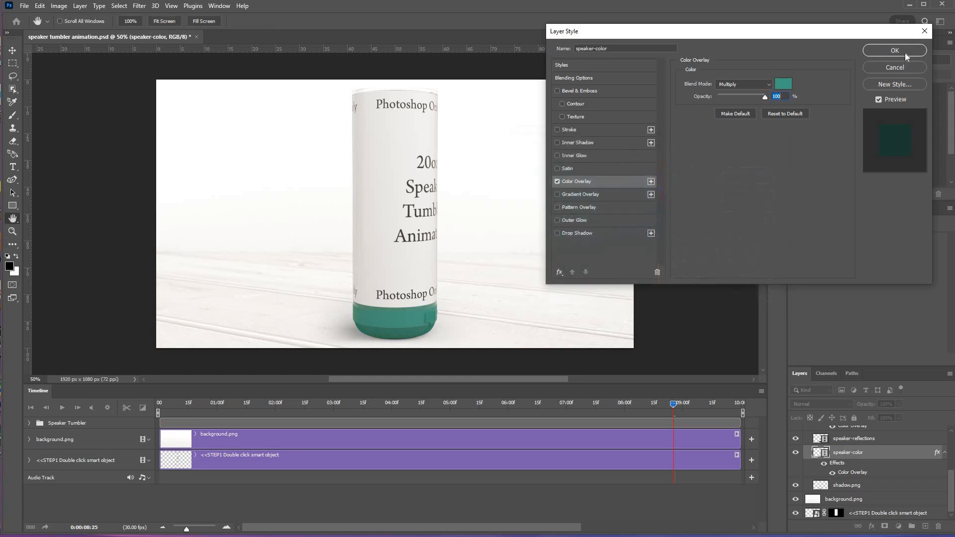
{"action": "key", "text": "Return"}
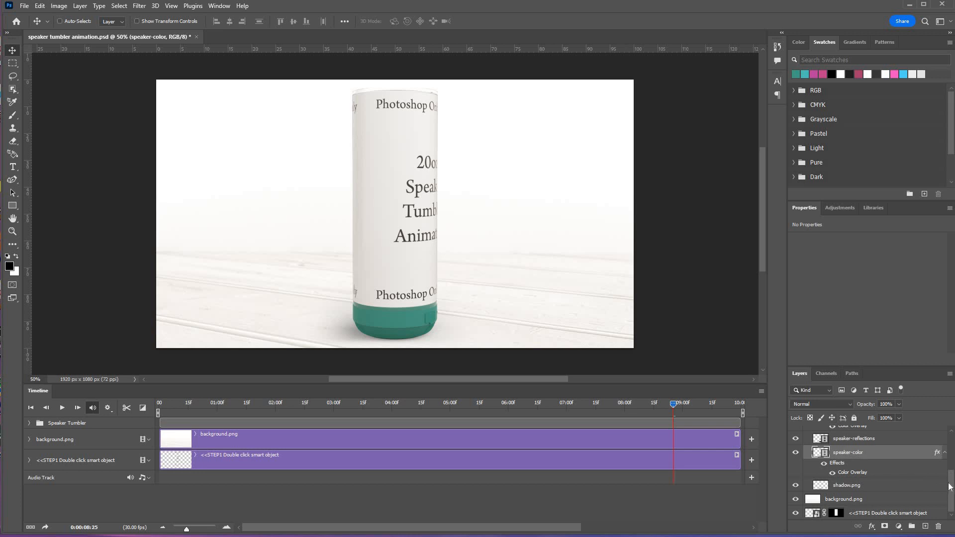
Set the body-diff.png layer's Color Overlay to a teal of about #2ab49c to recolour the tumbler body.
{"action": "scroll", "coordinate": [948, 476], "scroll_direction": "up", "scroll_amount": 3}
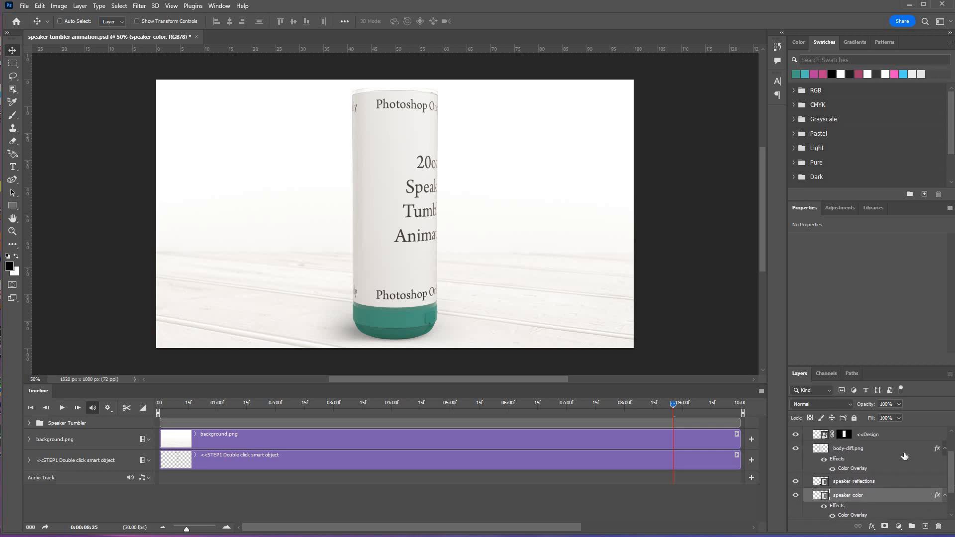
{"action": "left_click", "coordinate": [852, 470]}
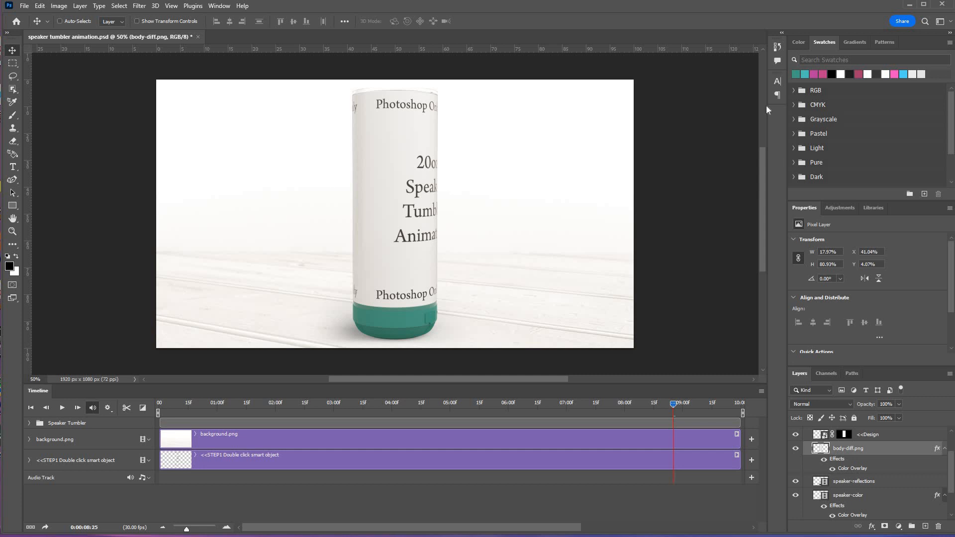
{"action": "double_click", "coordinate": [857, 472]}
{"action": "left_click", "coordinate": [784, 84]}
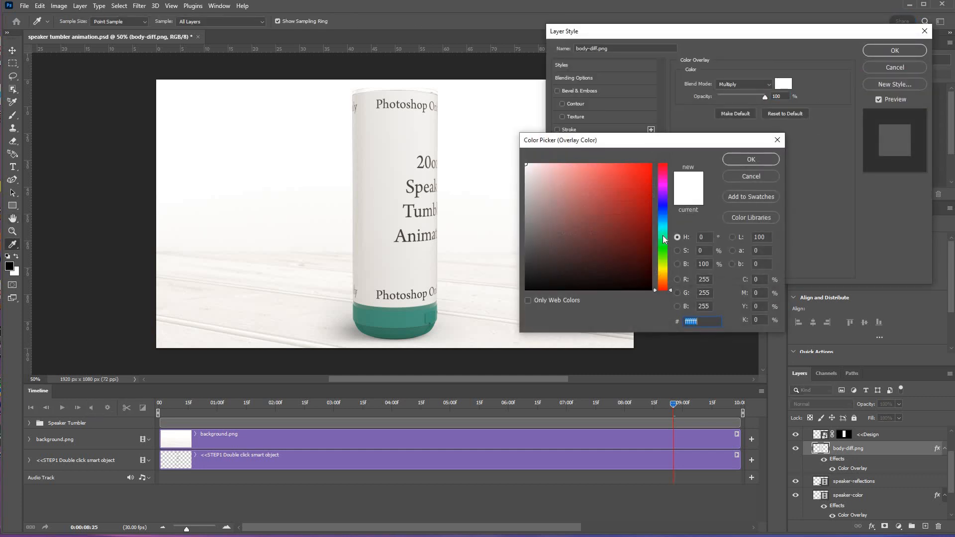
{"action": "left_click", "coordinate": [663, 231]}
{"action": "left_click", "coordinate": [623, 201]}
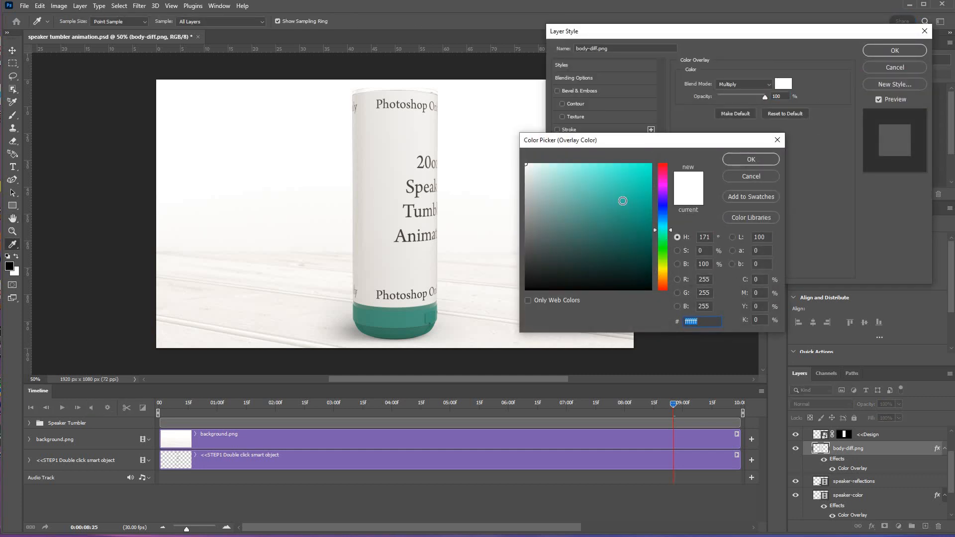
{"action": "left_click", "coordinate": [668, 233]}
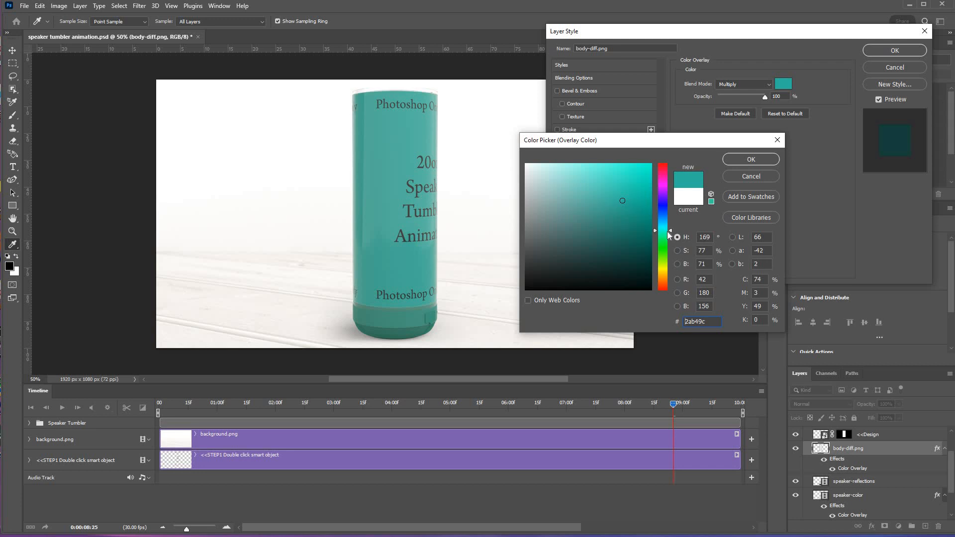
{"action": "left_click", "coordinate": [752, 160]}
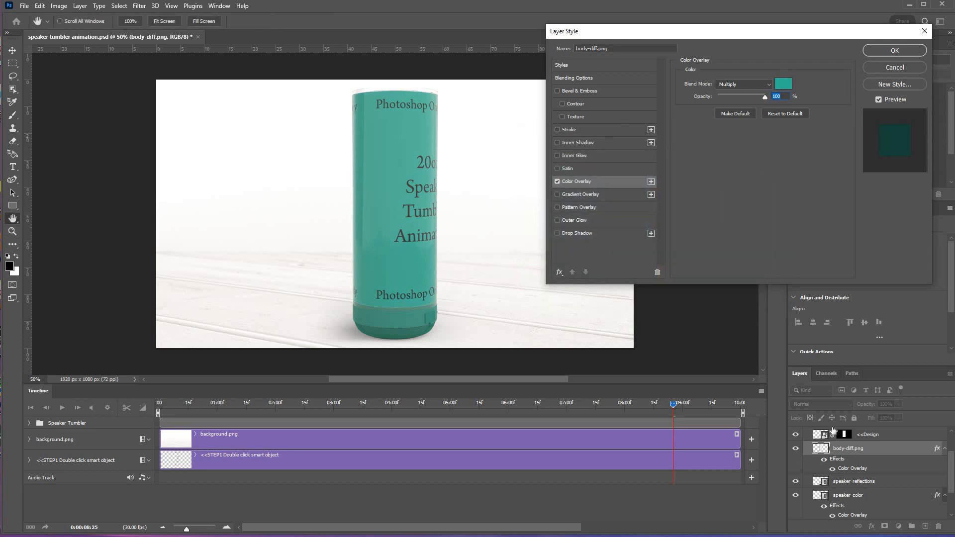
{"action": "key", "text": "Return"}
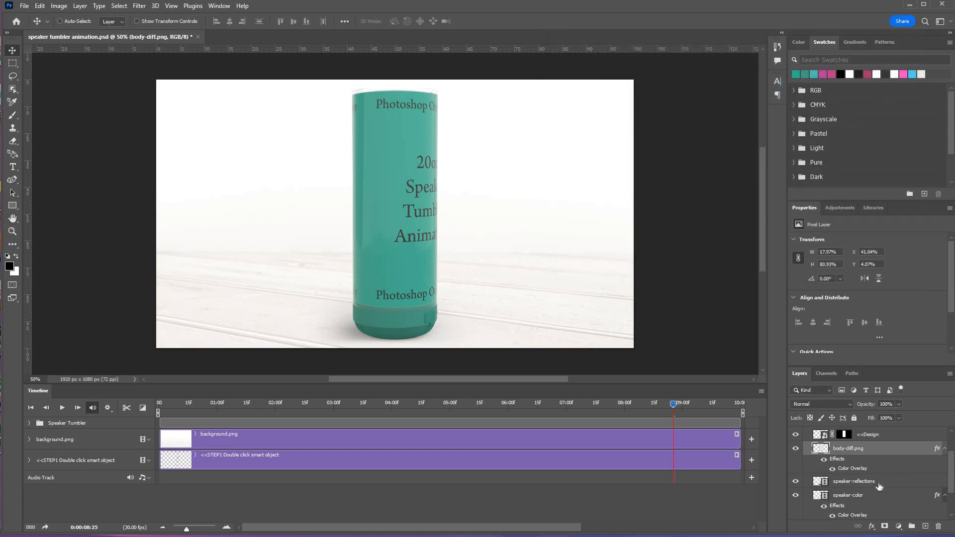
Preview weaker body reflections by lowering the body-ref.png layer's opacity to about 47%, and restore it to 100%.
{"action": "scroll", "coordinate": [880, 487], "scroll_direction": "down", "scroll_amount": 1}
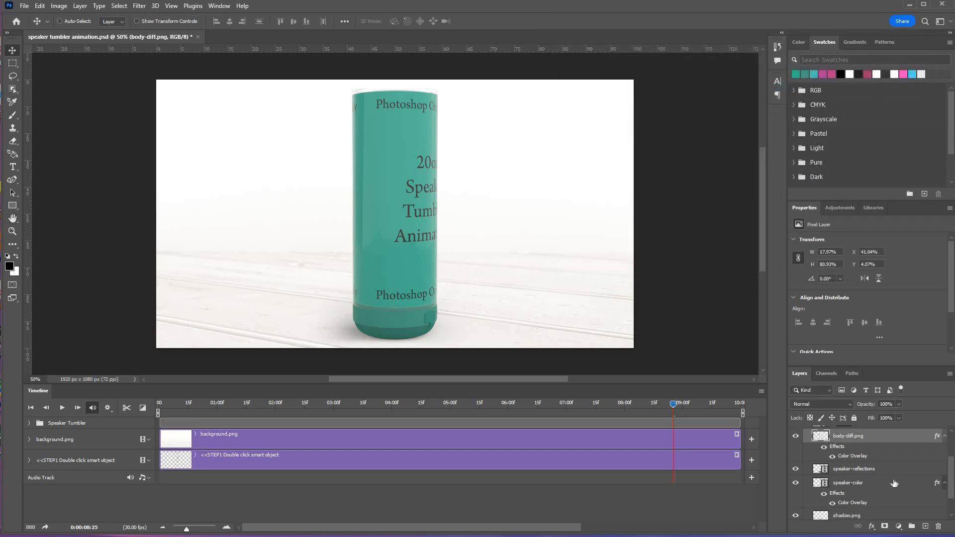
{"action": "scroll", "coordinate": [951, 469], "scroll_direction": "up", "scroll_amount": 3}
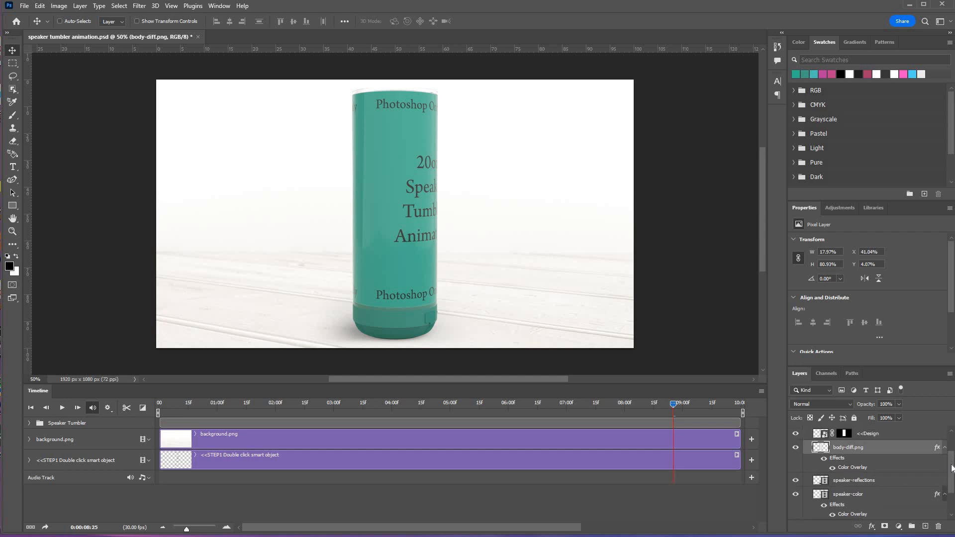
{"action": "scroll", "coordinate": [951, 459], "scroll_direction": "up", "scroll_amount": 1}
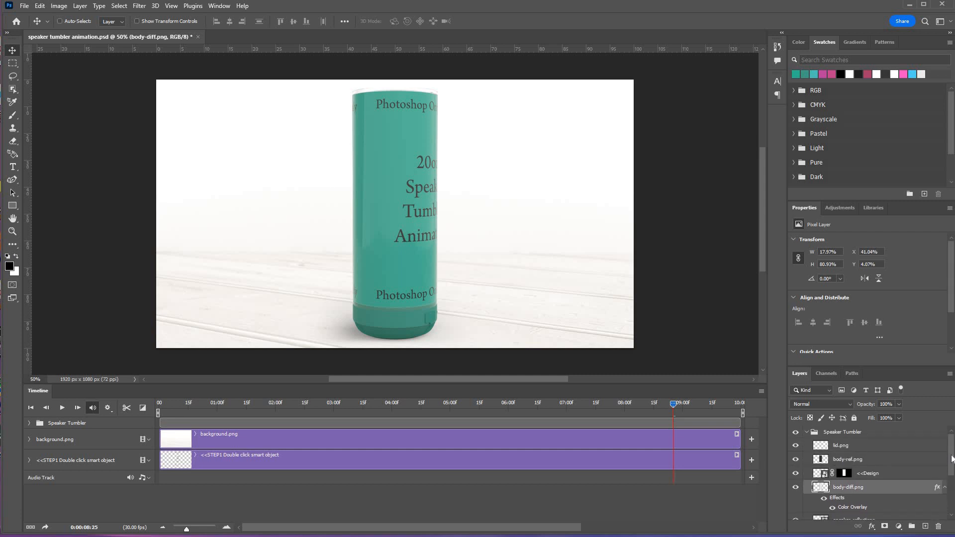
{"action": "scroll", "coordinate": [952, 470], "scroll_direction": "down", "scroll_amount": 3}
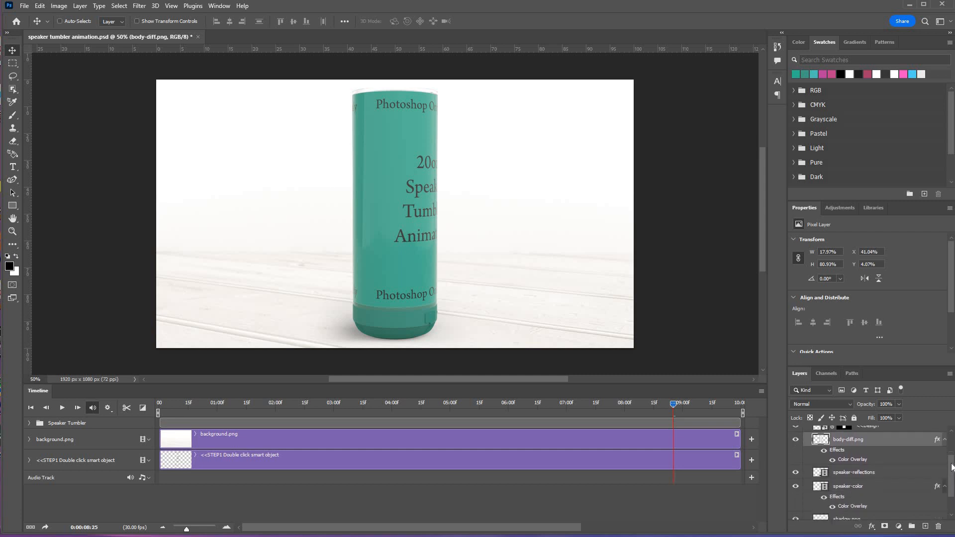
{"action": "scroll", "coordinate": [871, 454], "scroll_direction": "up", "scroll_amount": 2}
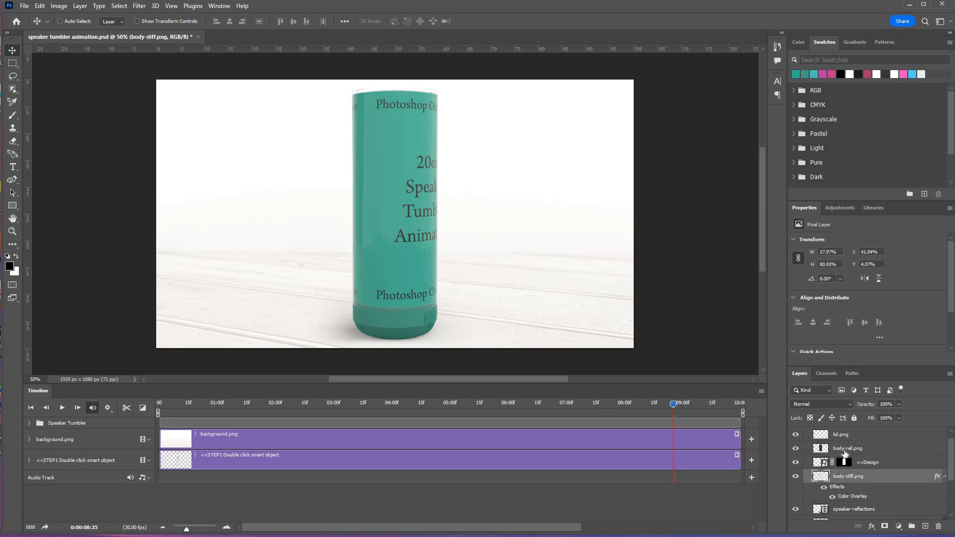
{"action": "left_click", "coordinate": [820, 450]}
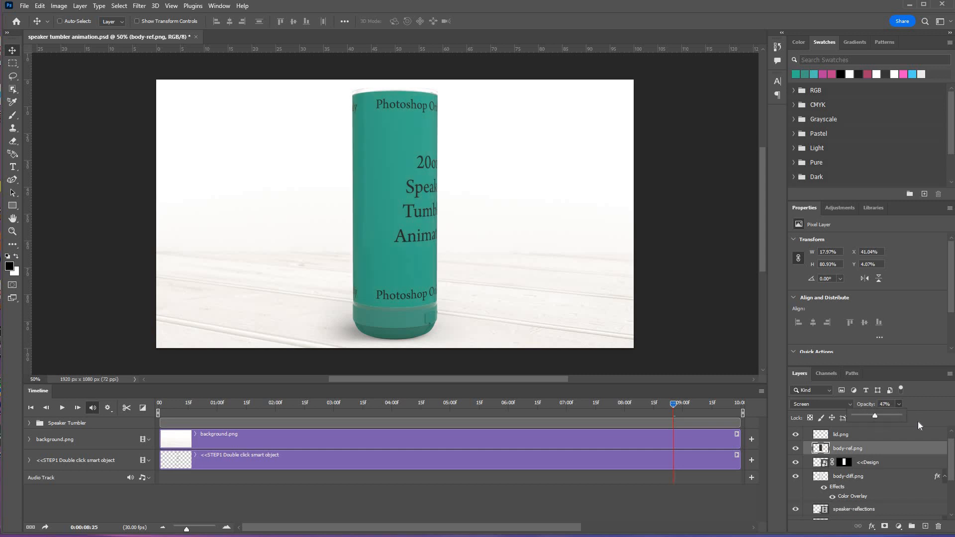
{"action": "left_click_drag", "start_coordinate": [918, 422], "coordinate": [936, 416]}
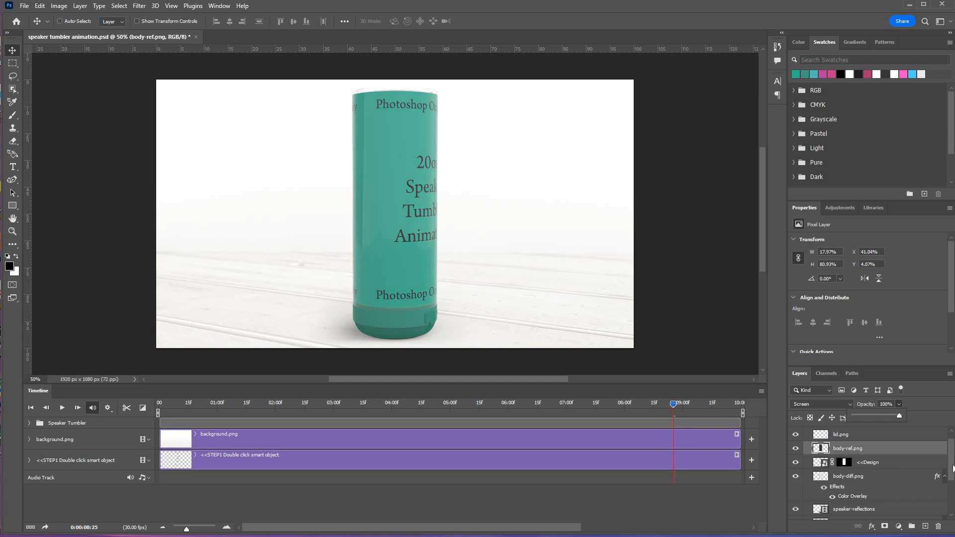
{"action": "left_click_drag", "start_coordinate": [953, 469], "coordinate": [953, 487]}
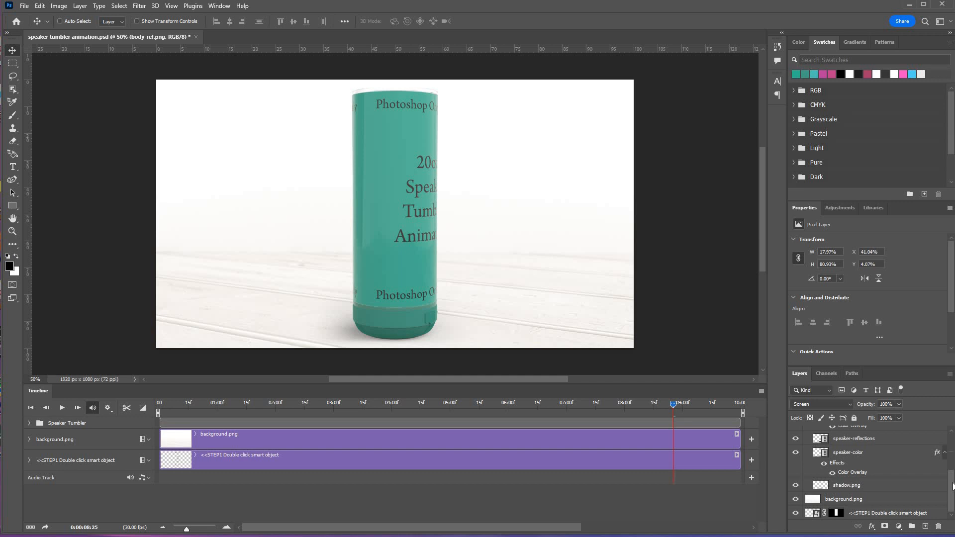